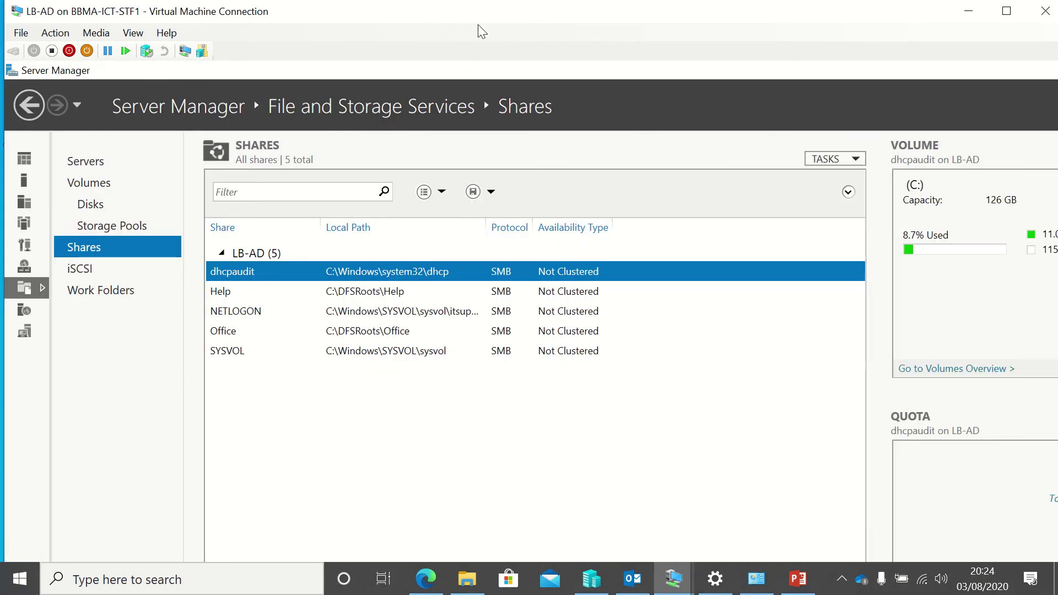
# Maximize the virtual machine window and open the DFSReports folder on Local Disk (C:) in its File Explorer.
pyautogui.moveTo(495, 18); pyautogui.dragTo(472, 4)
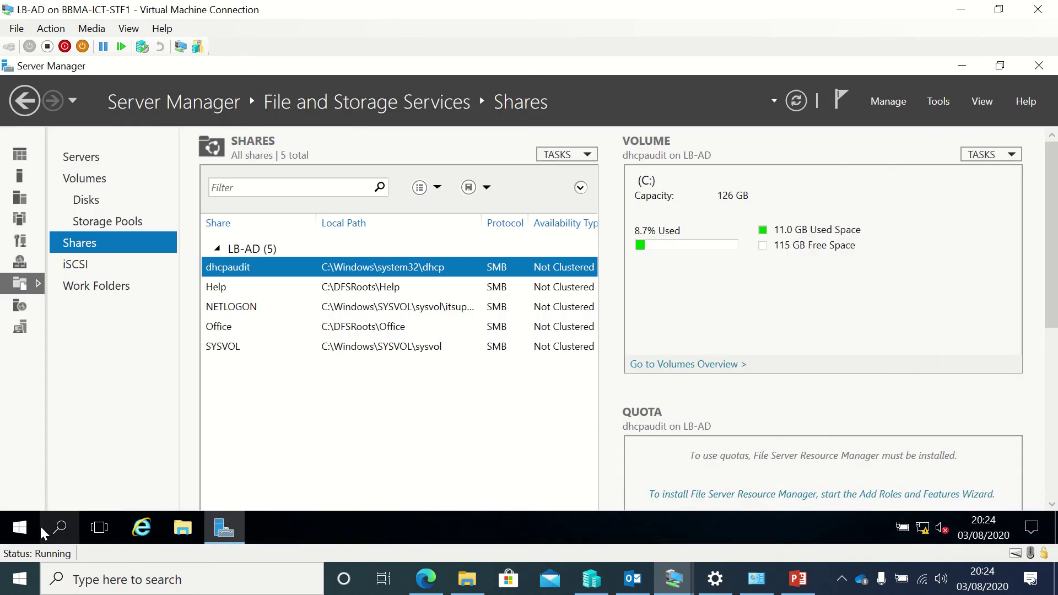
pyautogui.click(176, 527)
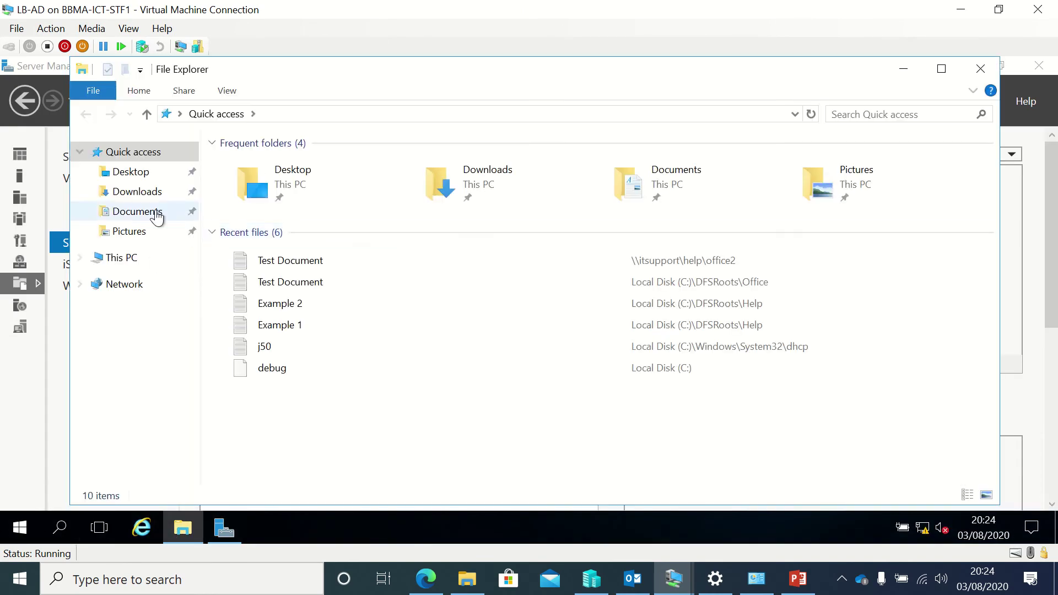
pyautogui.click(122, 258)
pyautogui.doubleClick(329, 293)
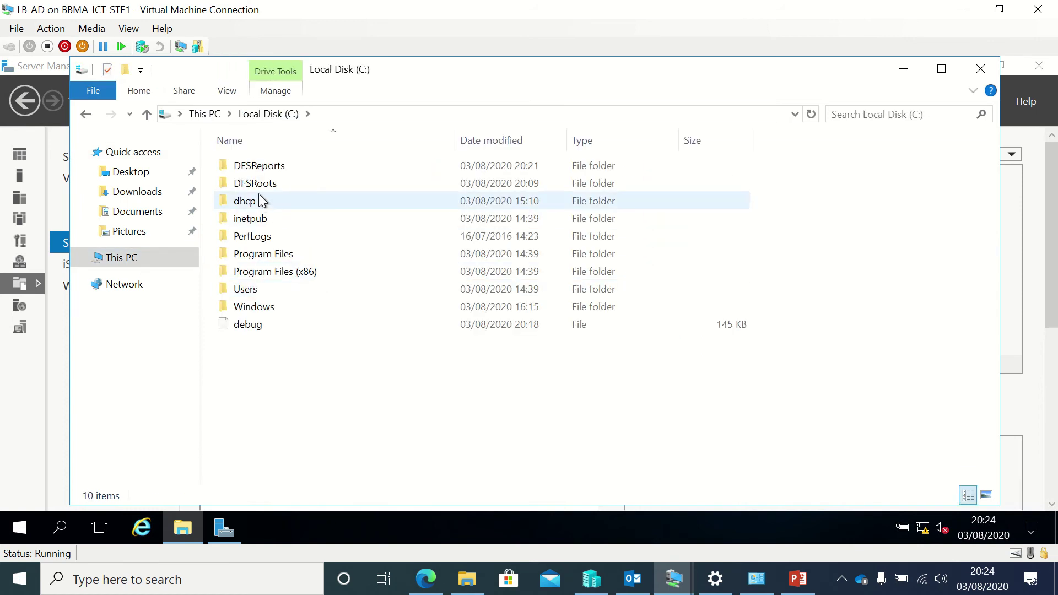
pyautogui.doubleClick(268, 168)
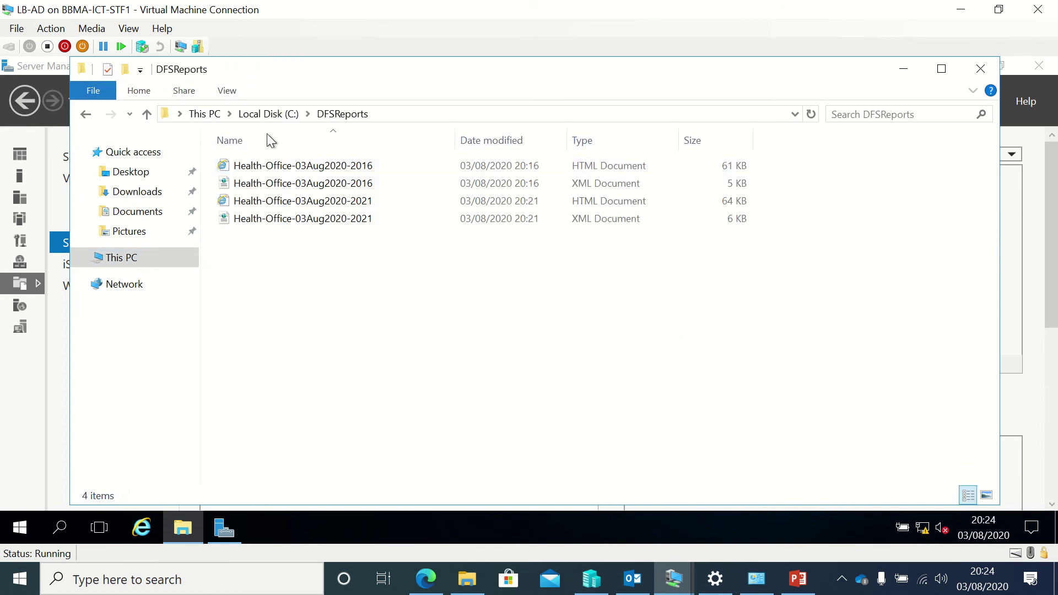
# Check the contents of the Office folder in C:\DFSRoots and return to the DFSRoots folder.
pyautogui.click(269, 114)
pyautogui.doubleClick(257, 183)
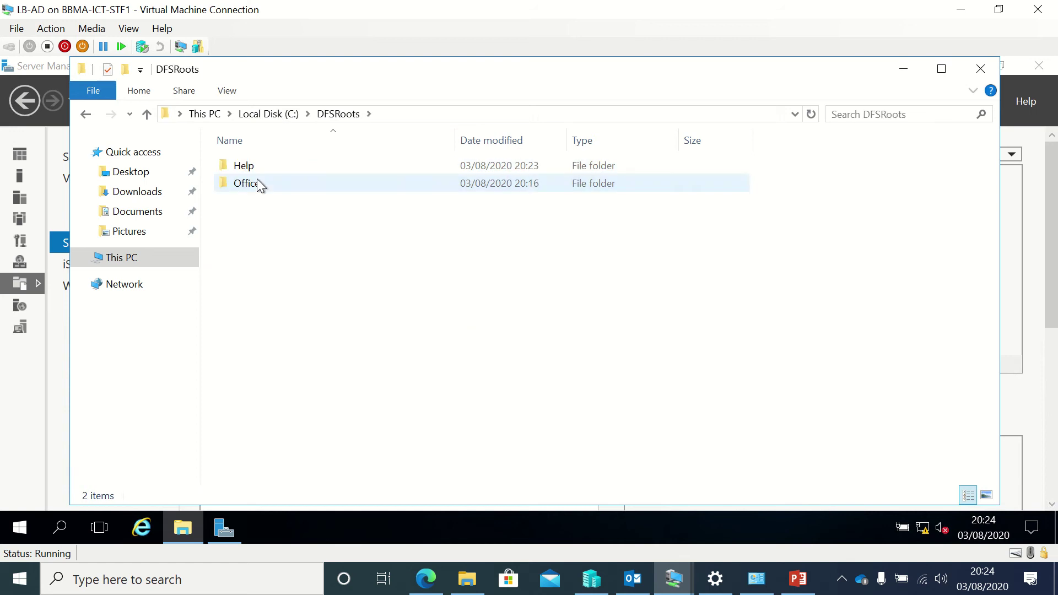
pyautogui.doubleClick(246, 188)
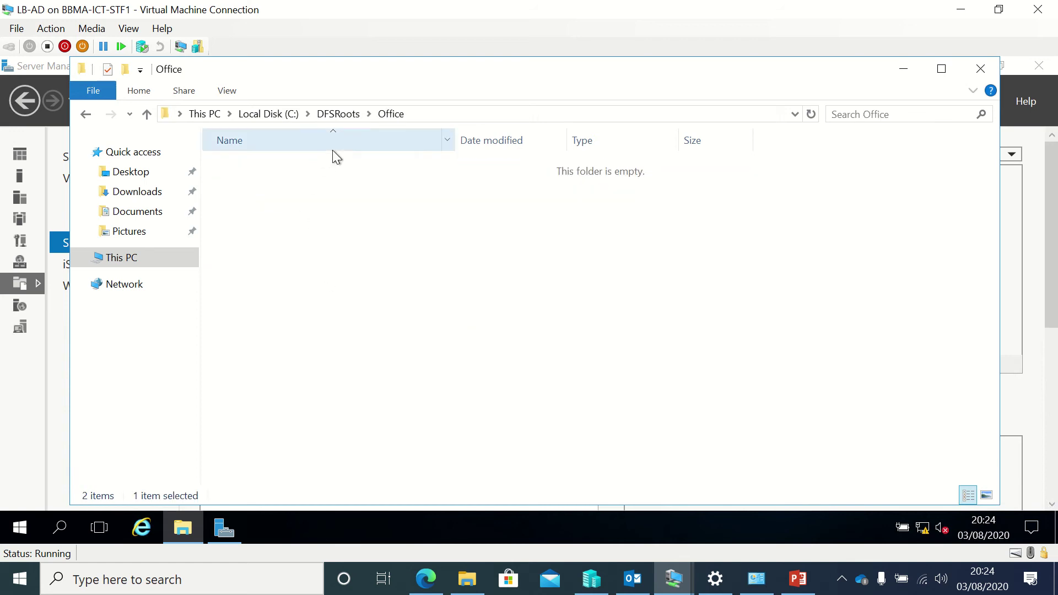
pyautogui.click(343, 114)
pyautogui.click(323, 269)
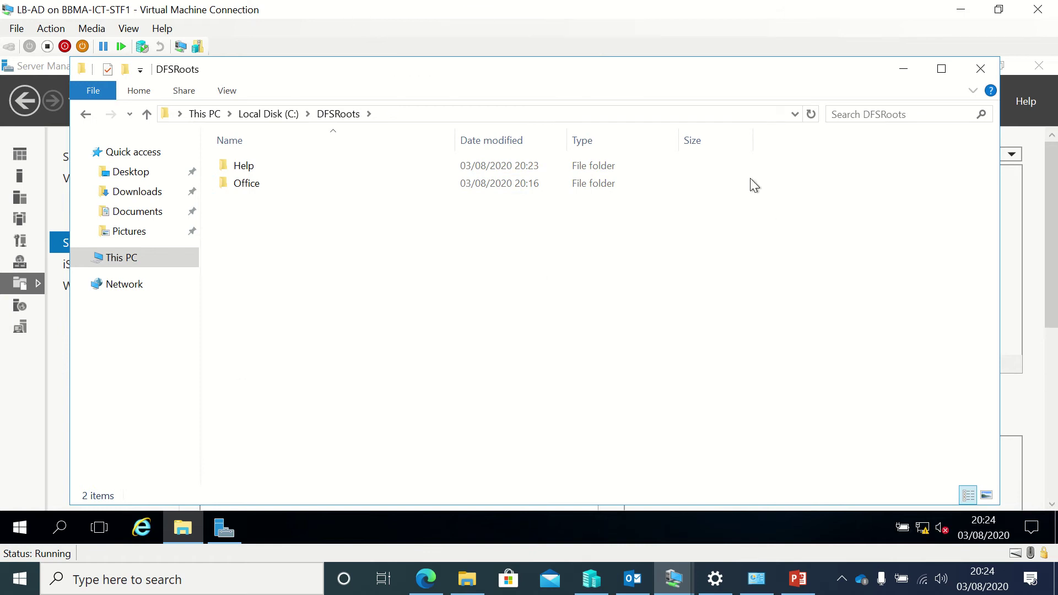
# Review the share permissions of the Office folder through its advanced sharing settings.
pyautogui.rightClick(232, 191)
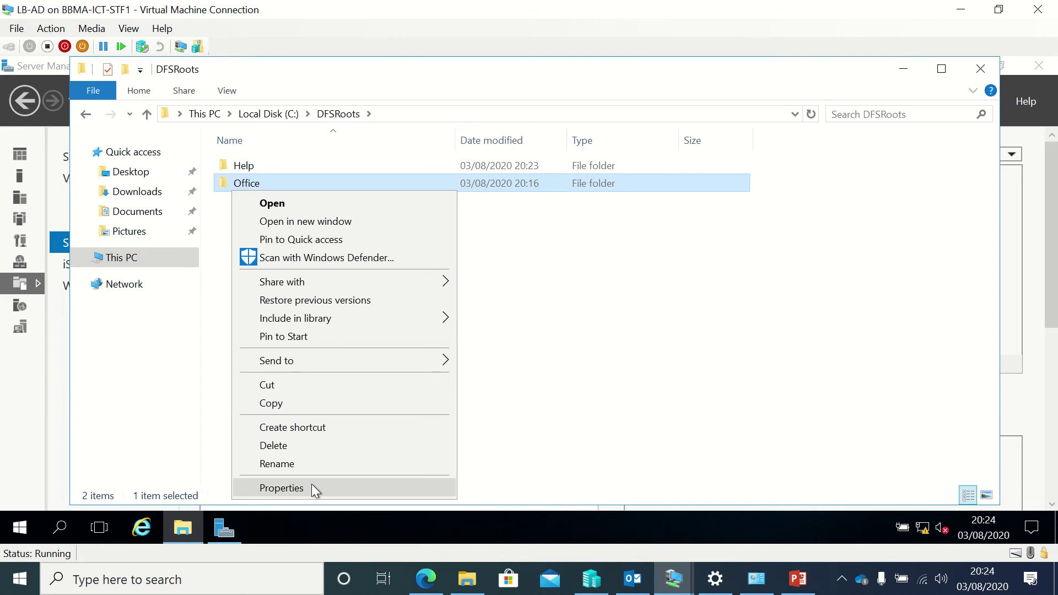
pyautogui.click(313, 488)
pyautogui.click(300, 140)
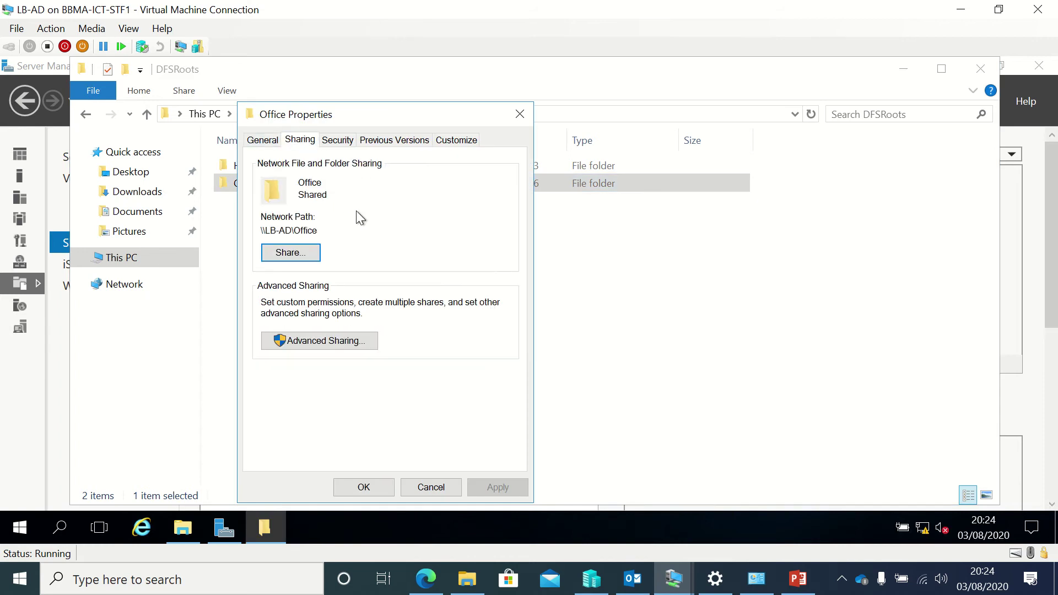
pyautogui.click(324, 340)
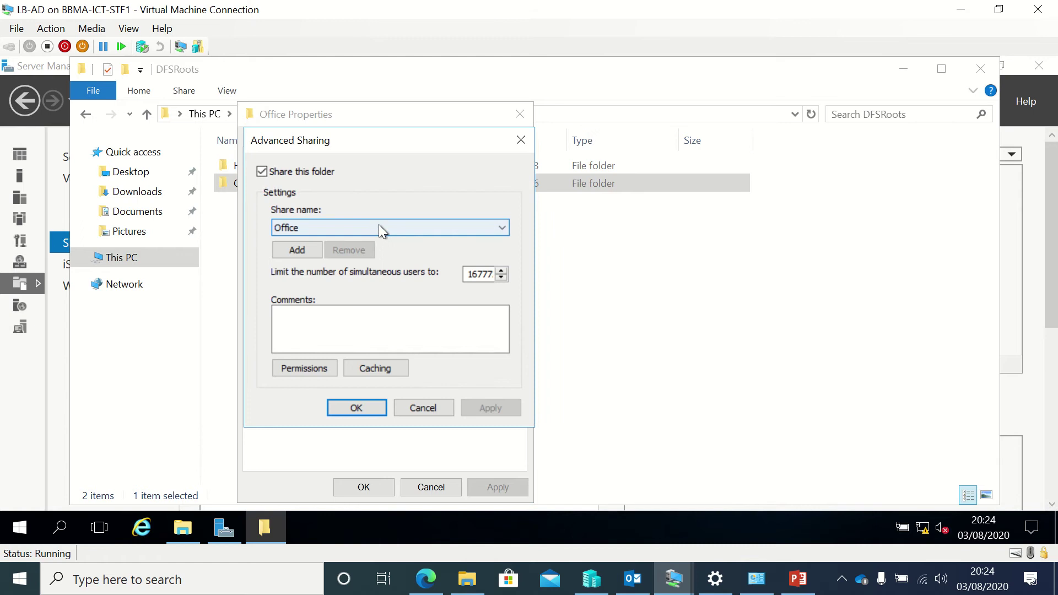
pyautogui.click(324, 373)
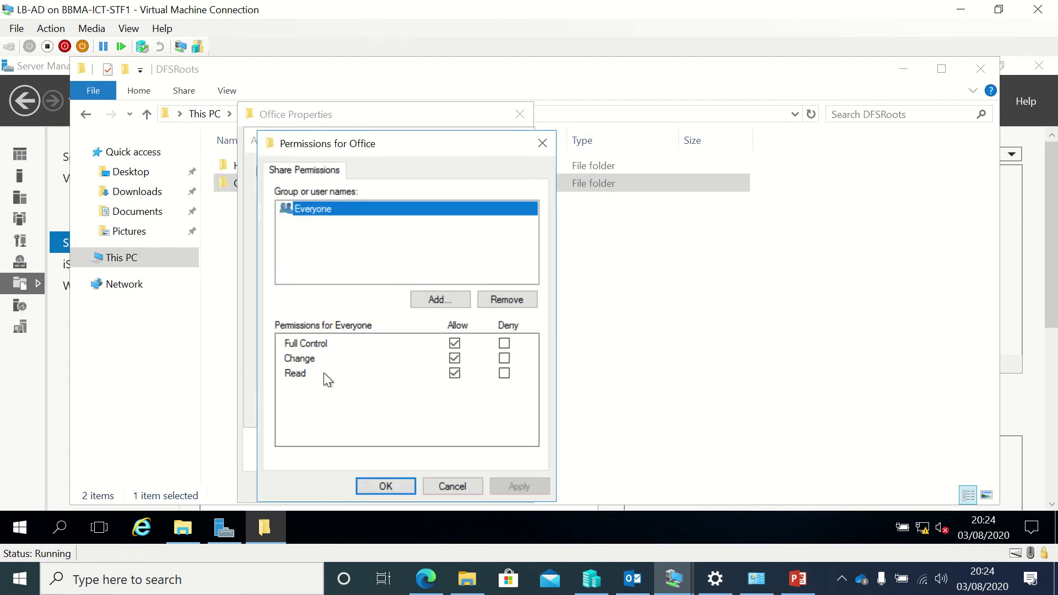
pyautogui.click(404, 488)
pyautogui.click(367, 406)
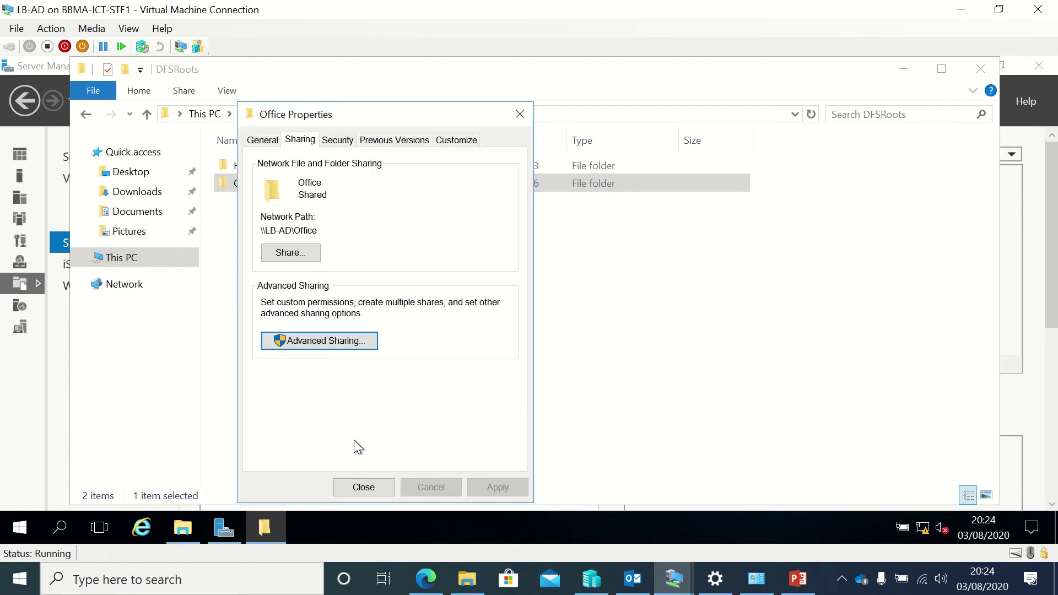
# Review the Office share's offline caching settings and close the folder's properties.
pyautogui.click(364, 341)
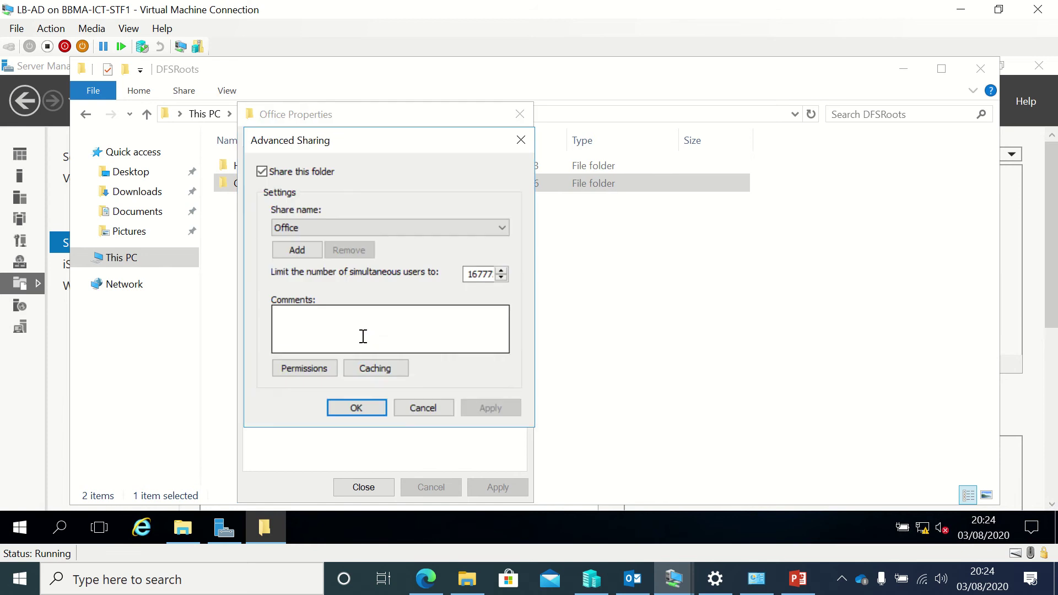
pyautogui.click(384, 372)
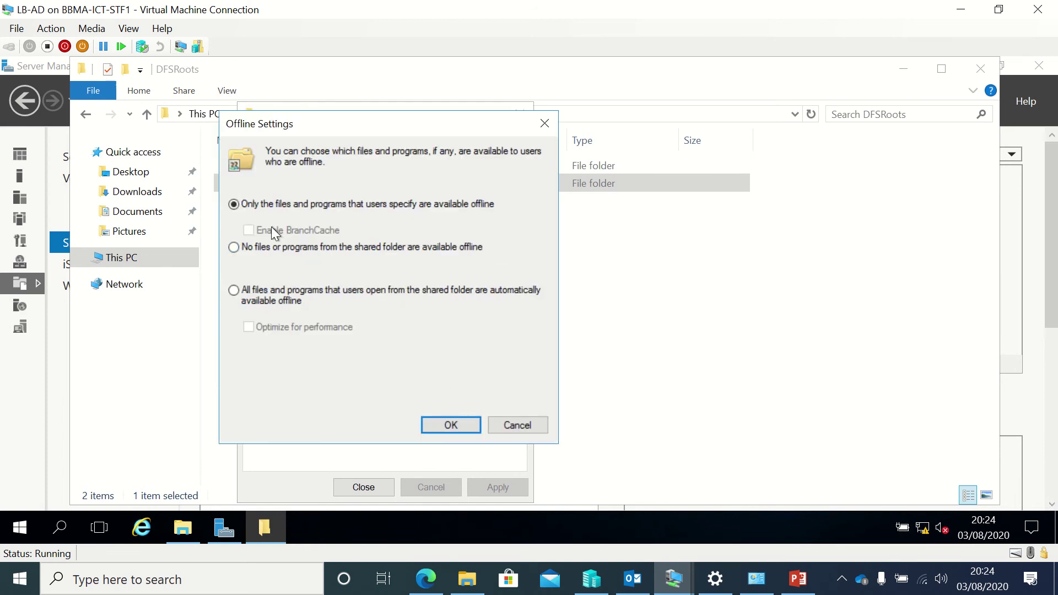
pyautogui.click(429, 428)
pyautogui.click(354, 408)
pyautogui.click(353, 487)
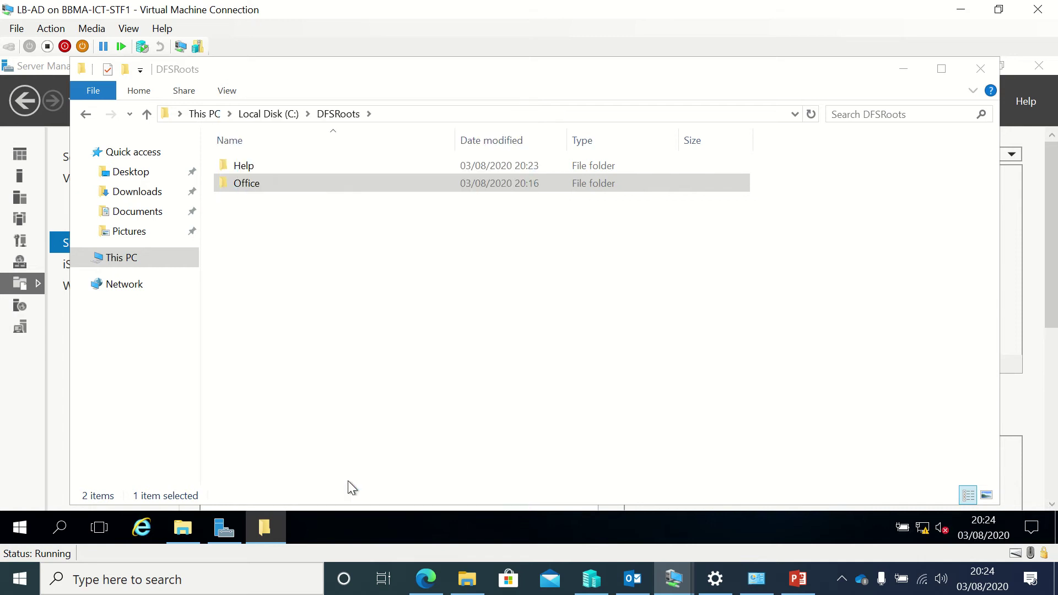
pyautogui.click(498, 278)
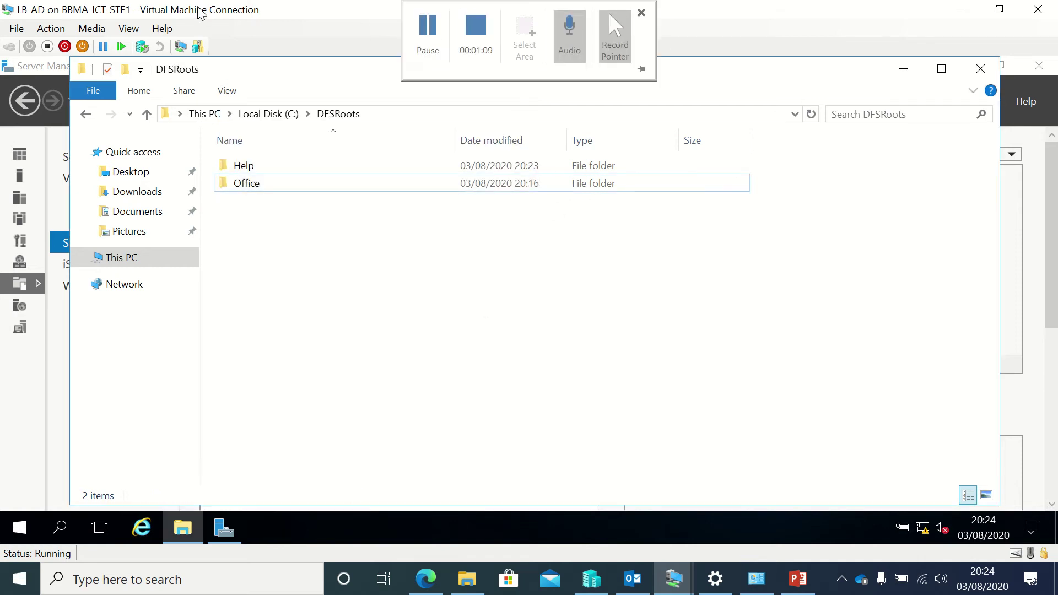
# Return to Server Manager and open DFS Management.
pyautogui.click(54, 69)
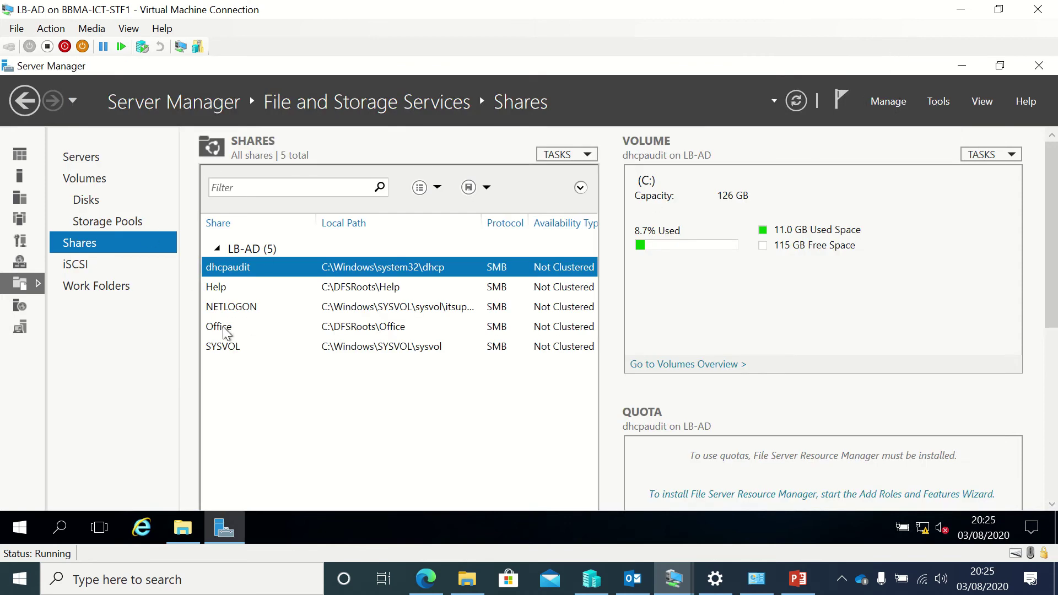
pyautogui.click(932, 105)
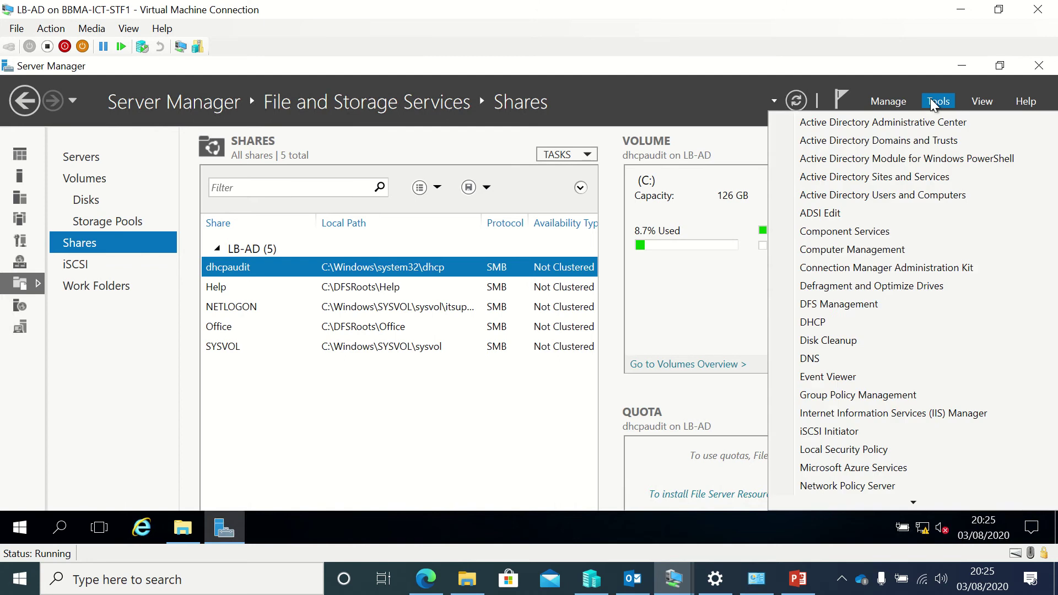
pyautogui.click(840, 302)
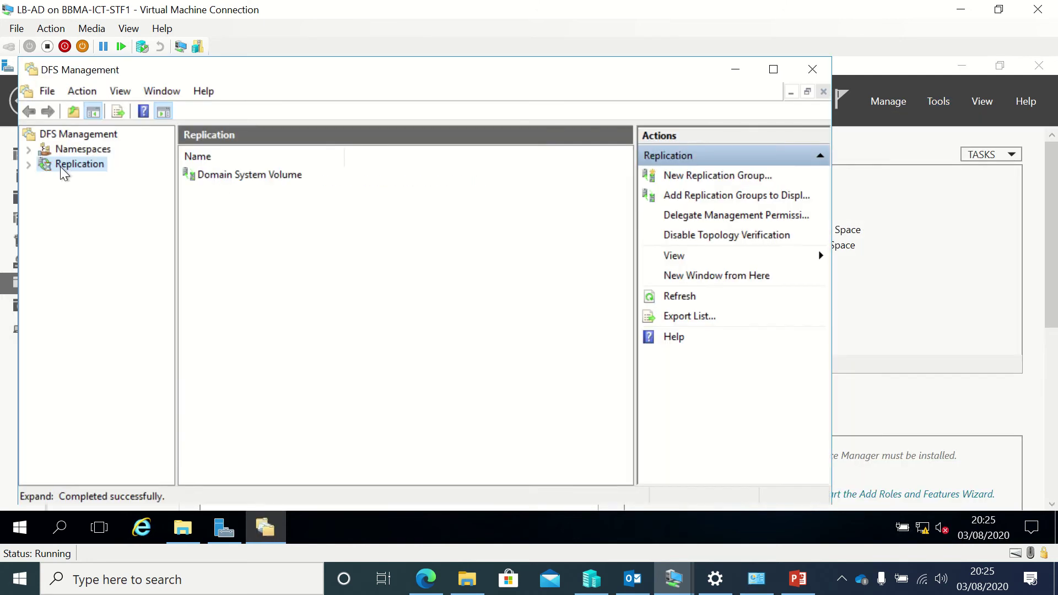
# Start a new multipurpose replication group named Office in the itsupport.net domain.
pyautogui.rightClick(60, 166)
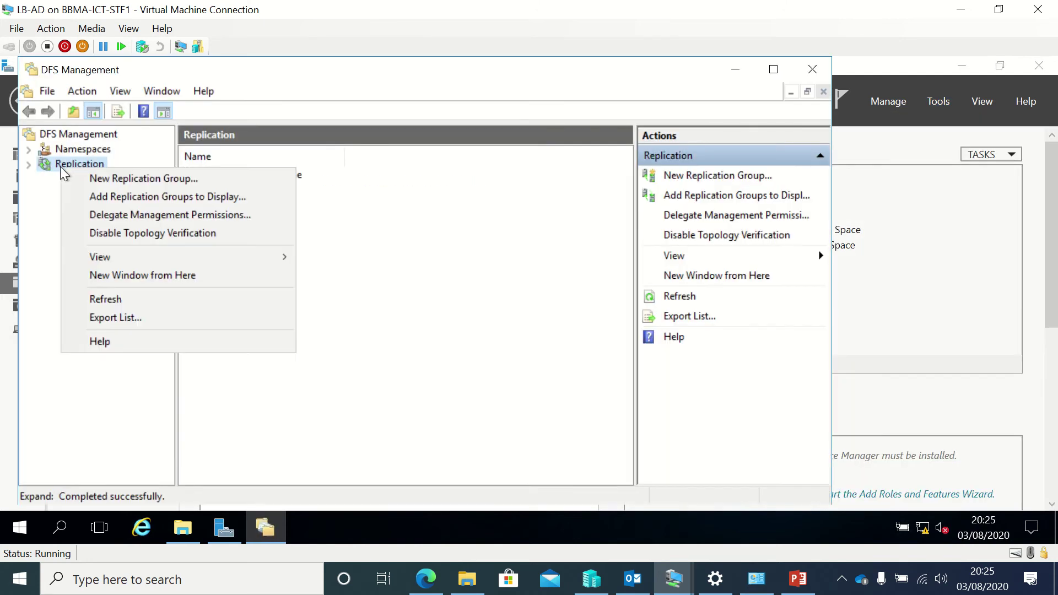
pyautogui.click(123, 177)
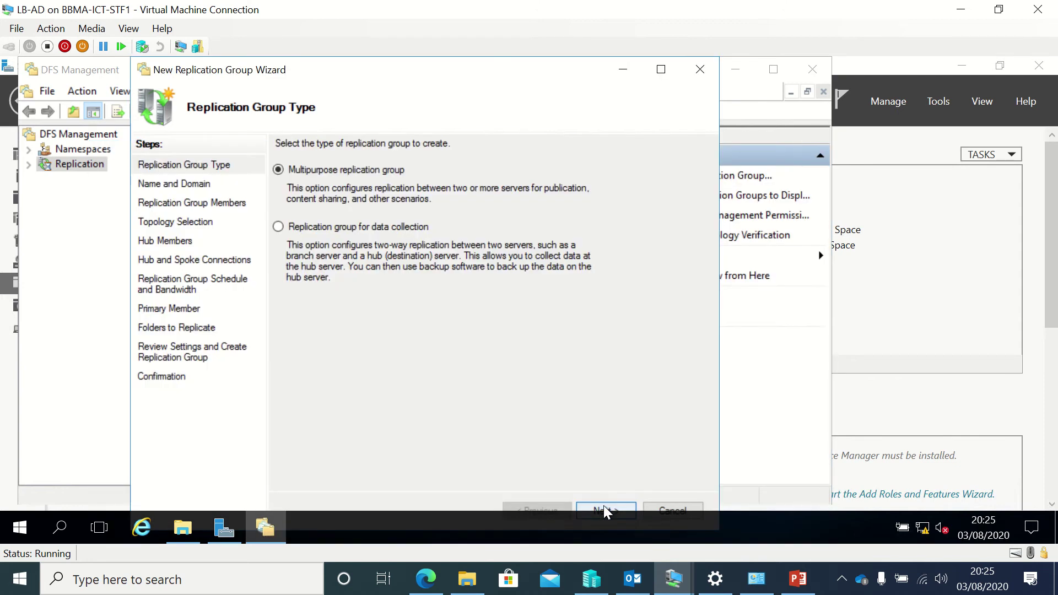
pyautogui.click(604, 511)
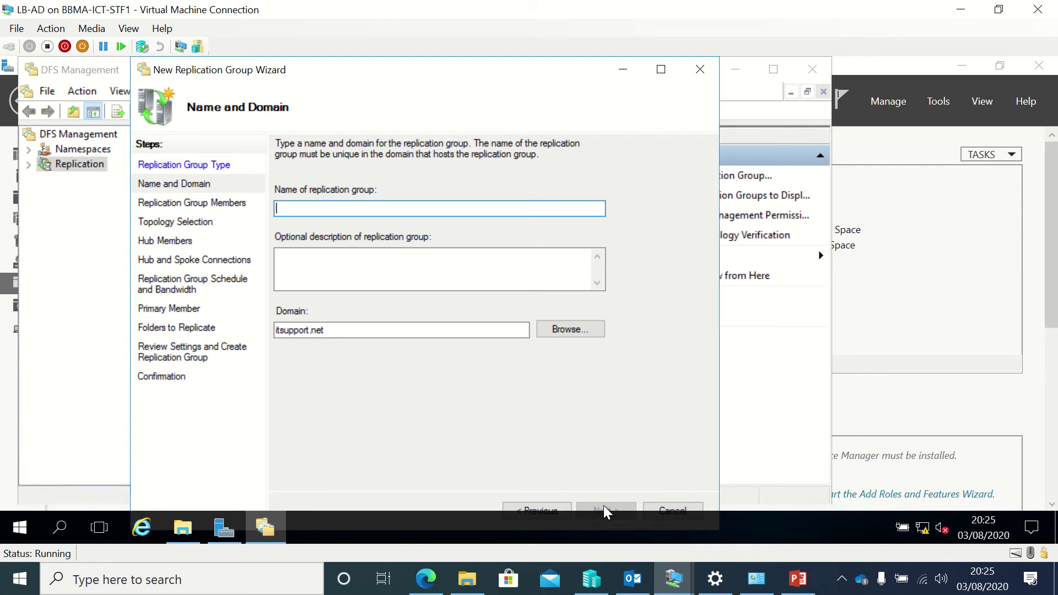
pyautogui.write('Office')
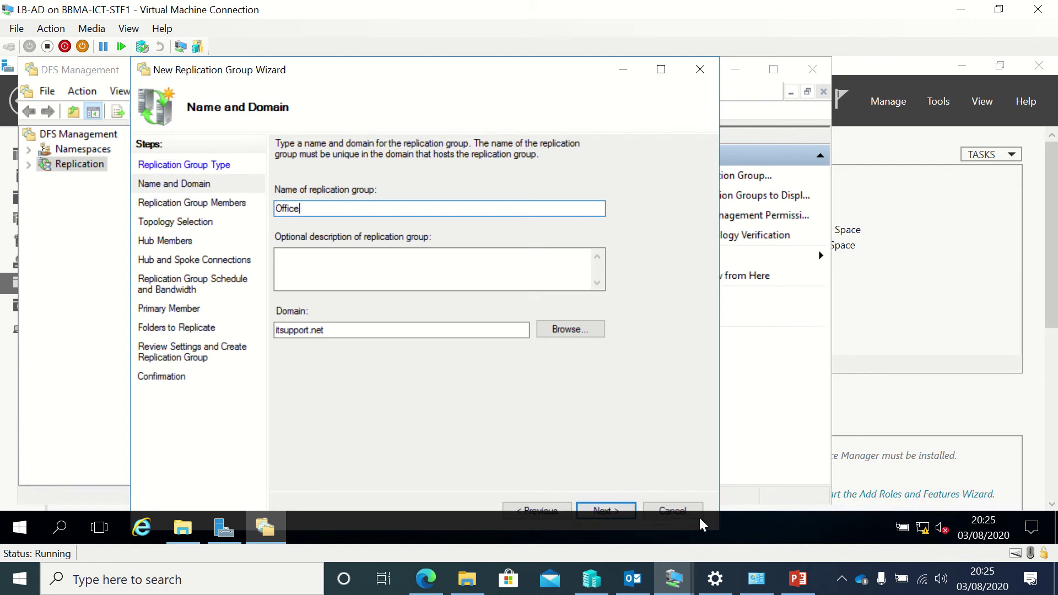
pyautogui.click(604, 510)
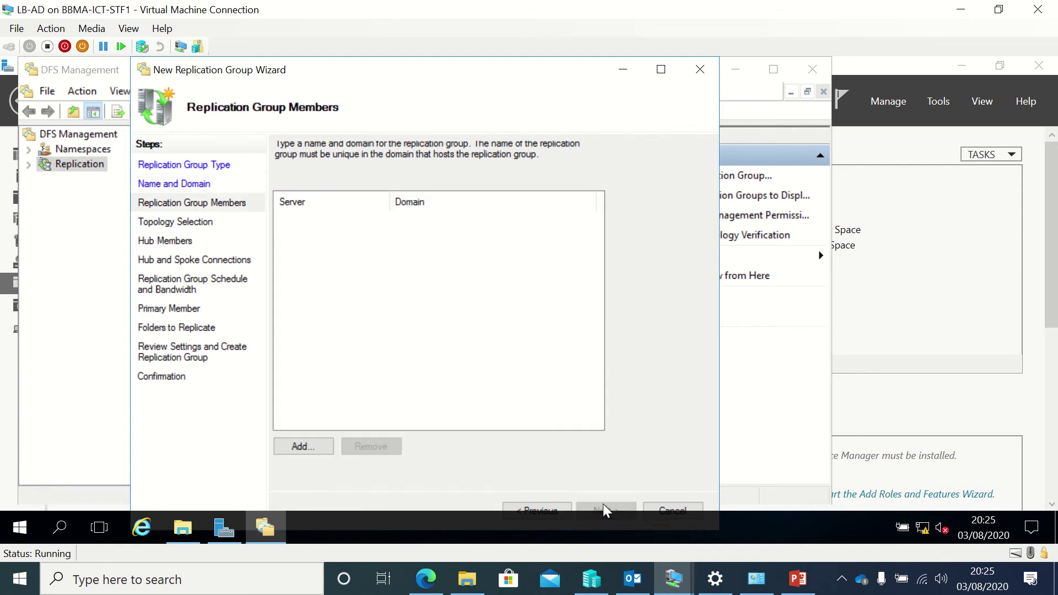
# Add the servers LB-DNS and LB-AD as members of the replication group.
pyautogui.click(292, 441)
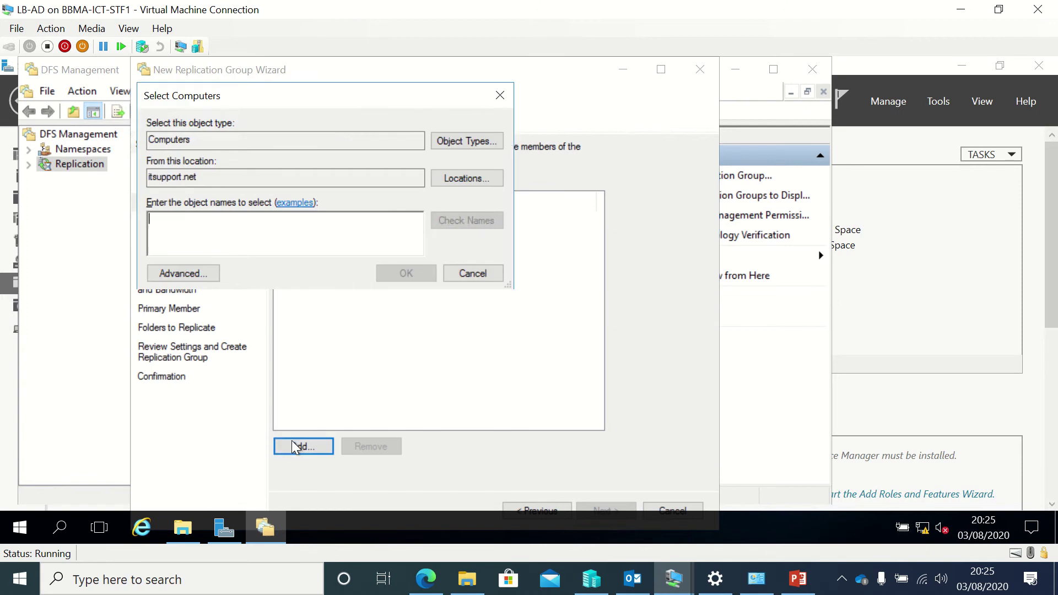
pyautogui.write('lb-dns')
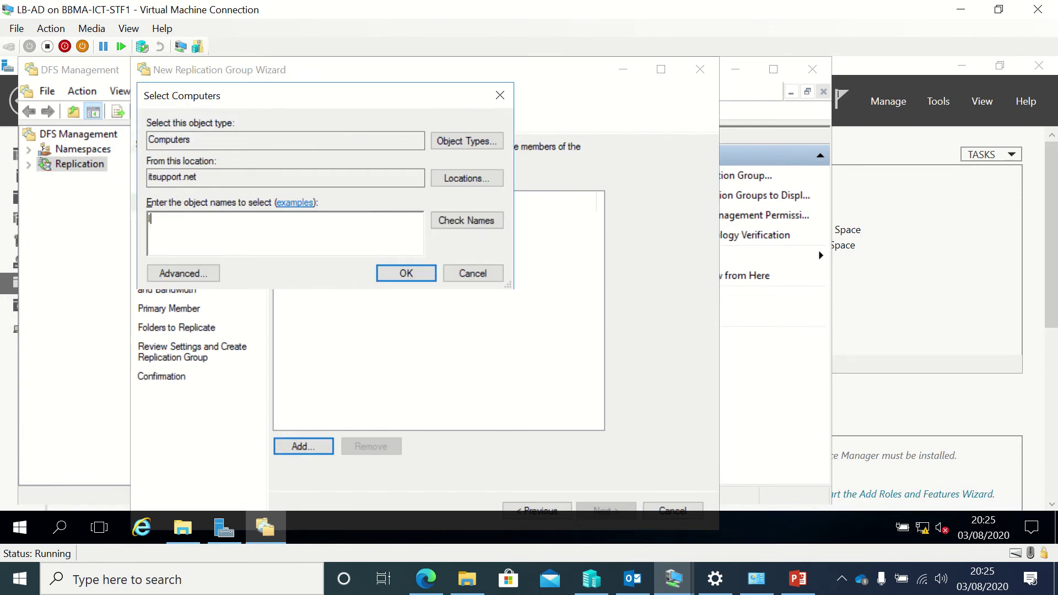
pyautogui.click(466, 219)
pyautogui.click(404, 273)
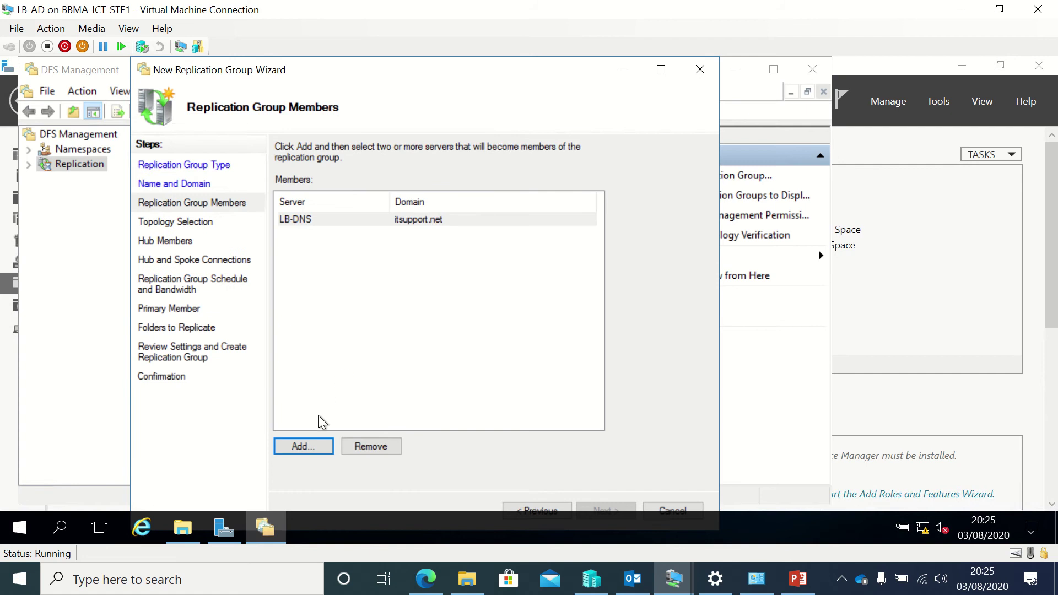
pyautogui.click(313, 445)
pyautogui.write('l')
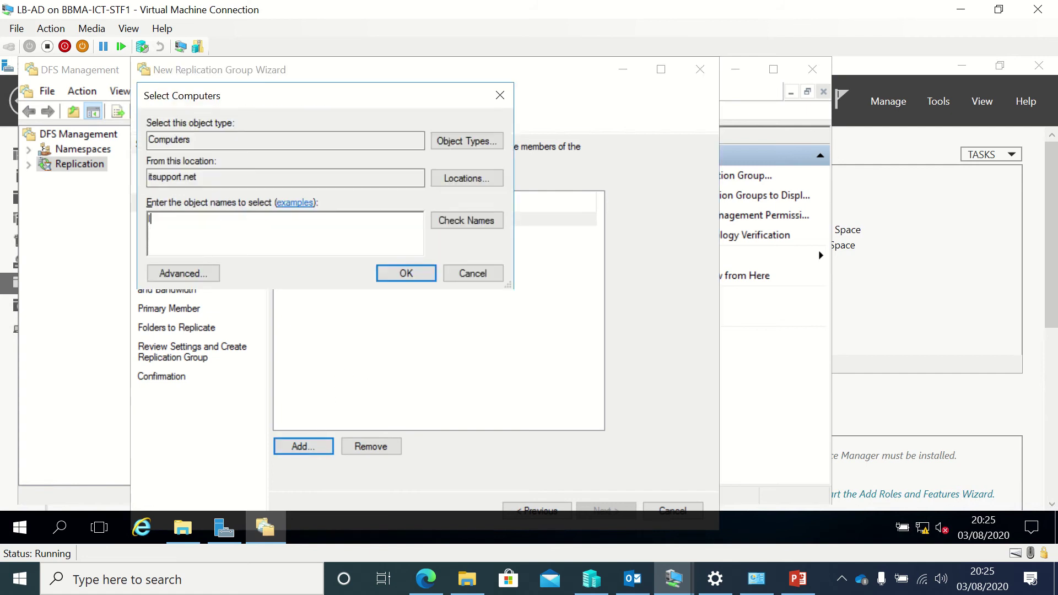
pyautogui.write('b-ad')
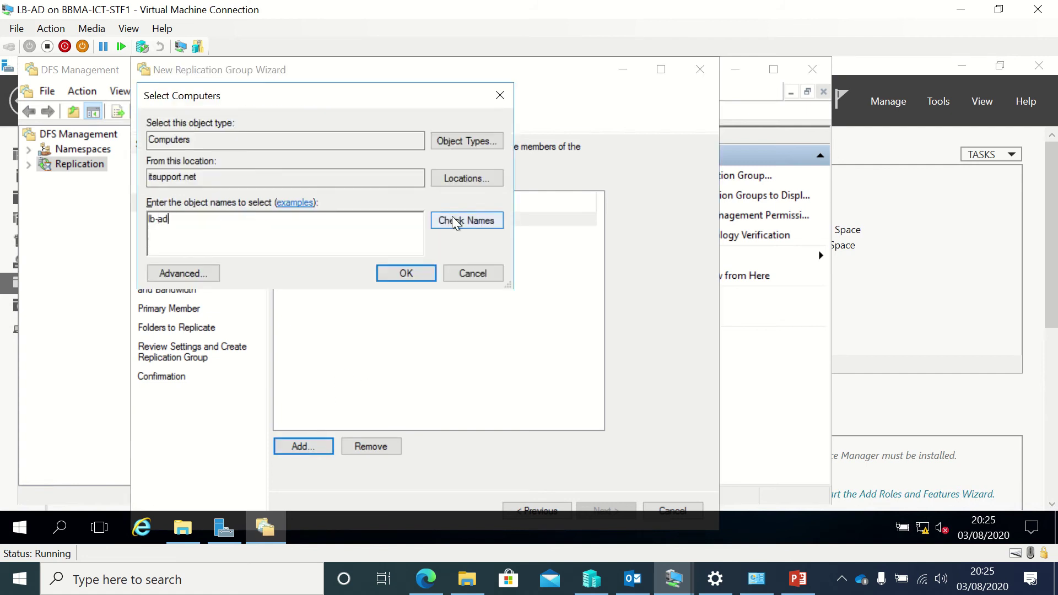
pyautogui.click(451, 219)
pyautogui.click(407, 272)
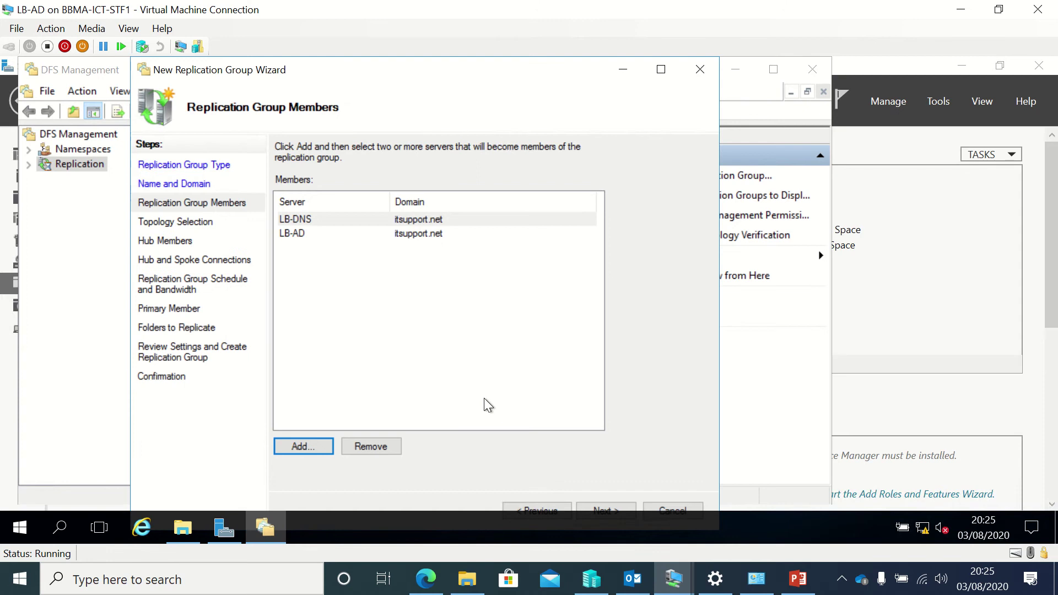
pyautogui.click(604, 511)
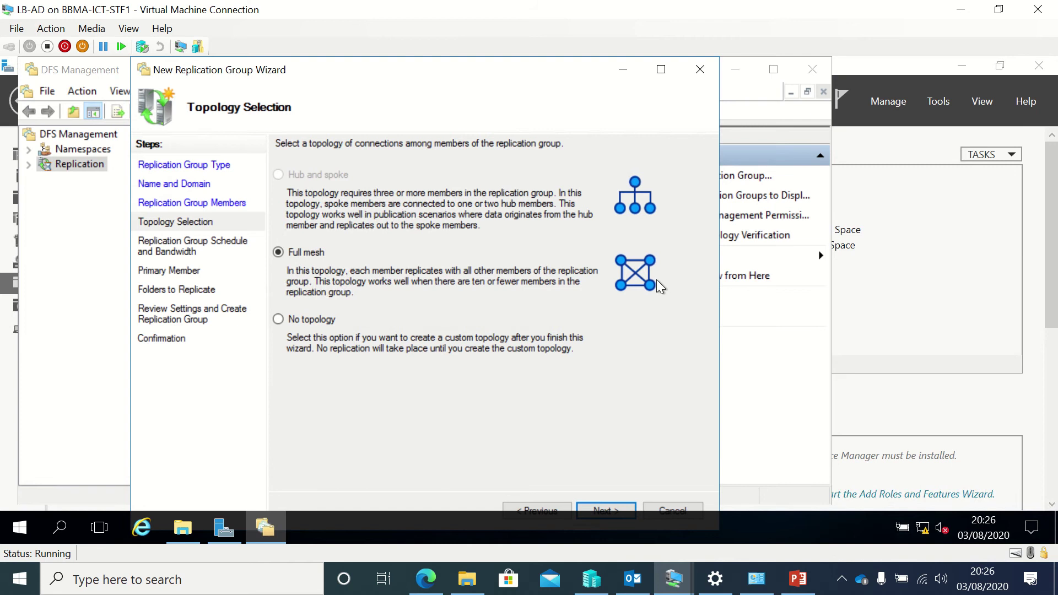
# Accept the Full mesh topology and choose continuous replication at Full bandwidth after viewing the bandwidth and schedule alternatives.
pyautogui.click(614, 504)
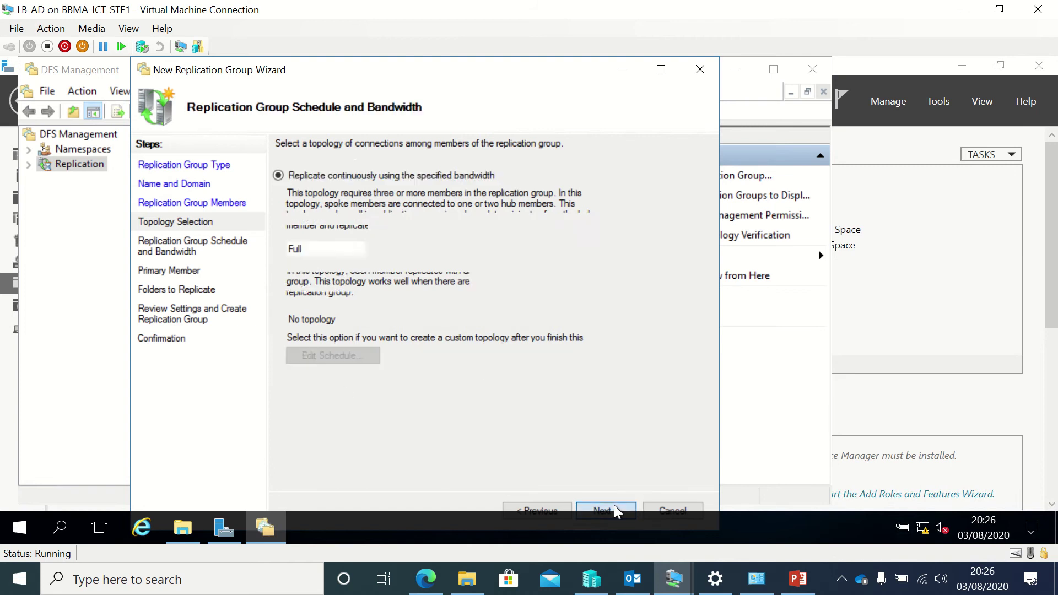
pyautogui.click(349, 249)
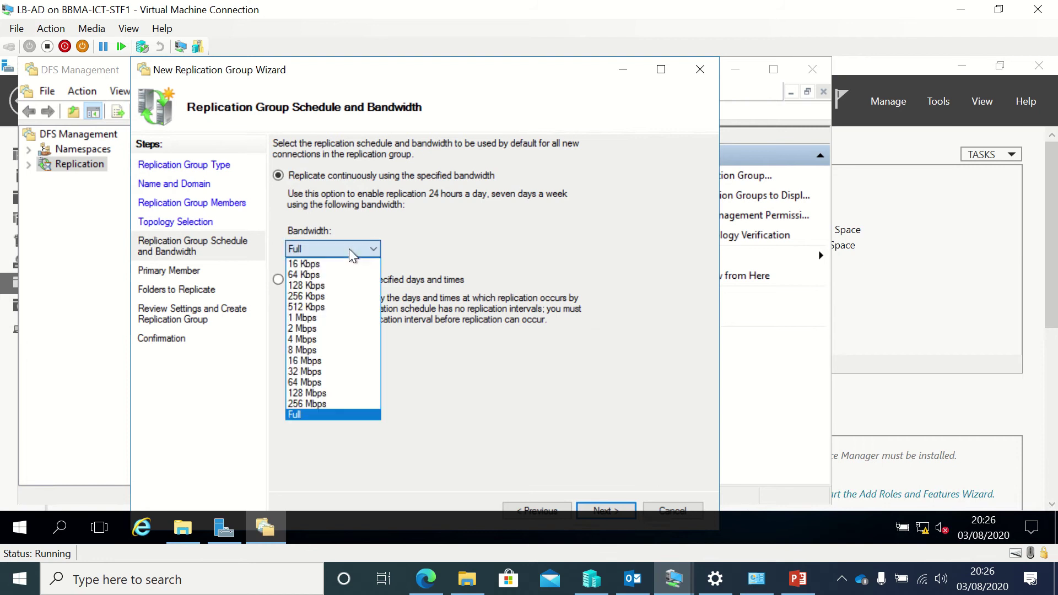
pyautogui.click(349, 249)
pyautogui.click(278, 279)
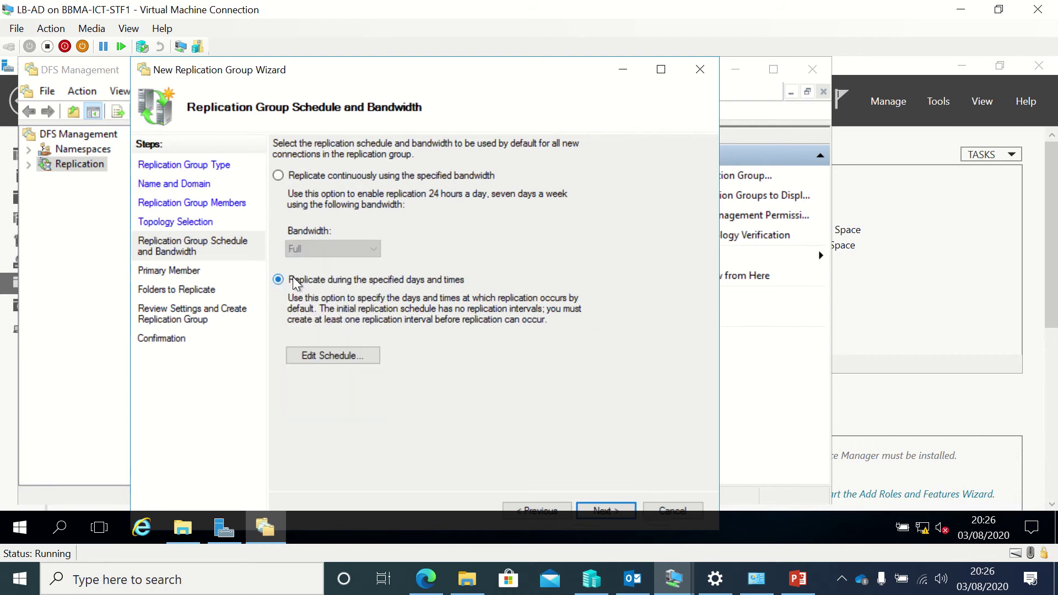
pyautogui.click(278, 175)
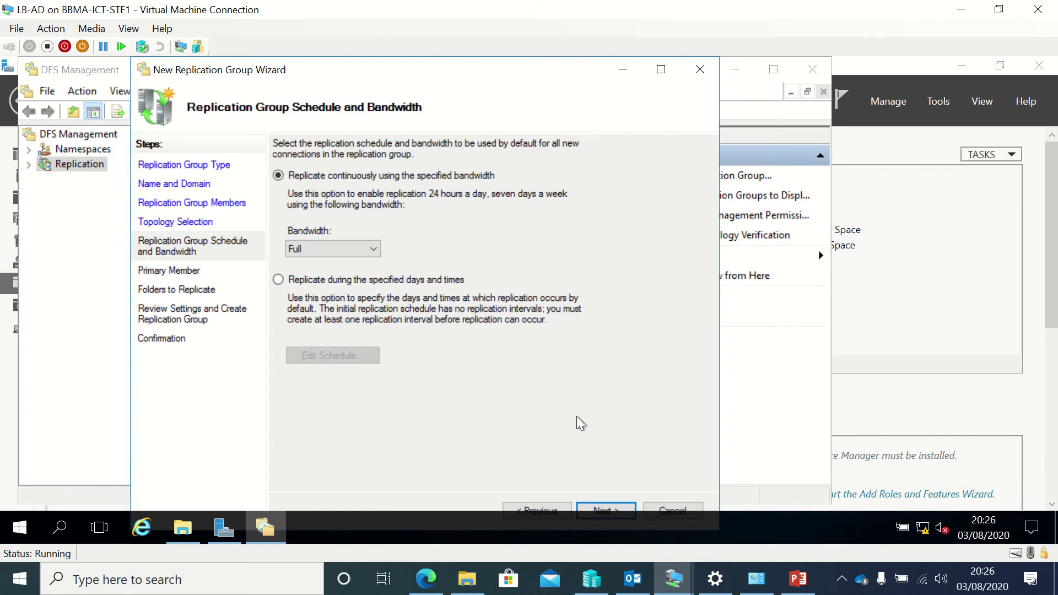
# Set LB-AD as the primary member of the replication group.
pyautogui.click(609, 511)
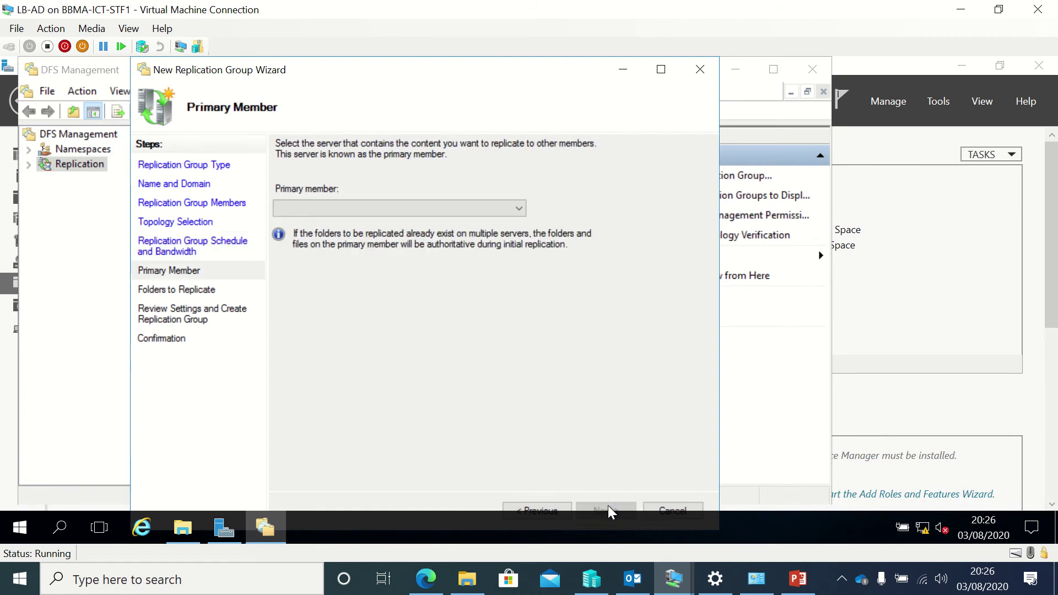
pyautogui.click(474, 210)
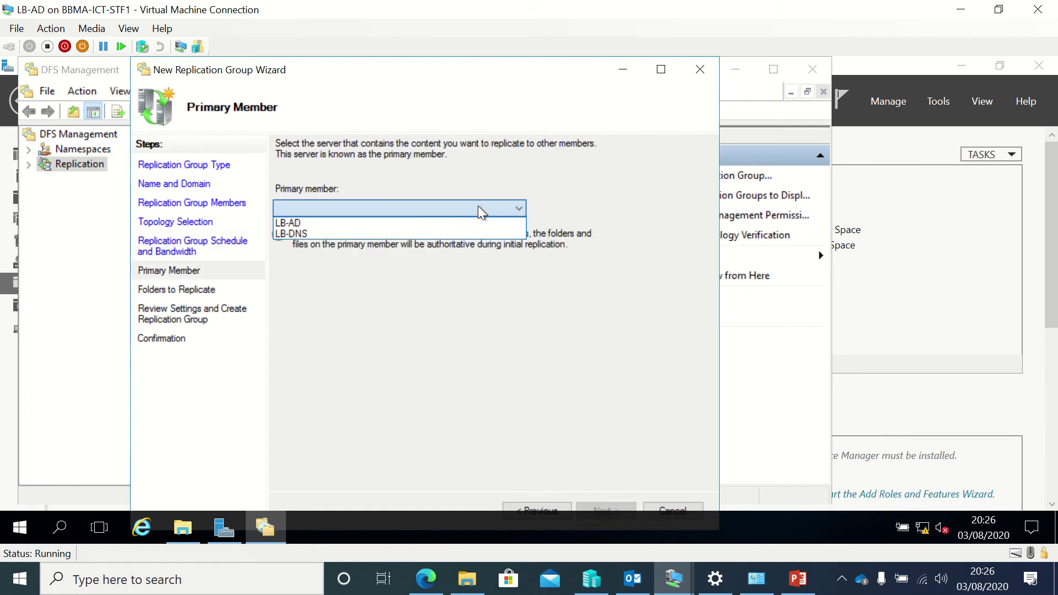
pyautogui.click(438, 223)
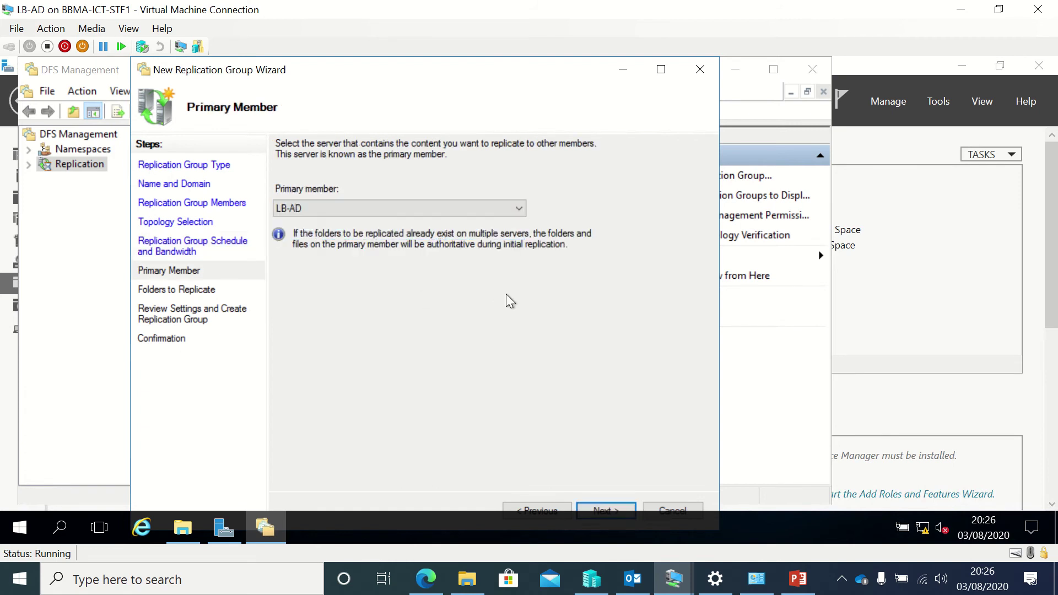
pyautogui.click(607, 509)
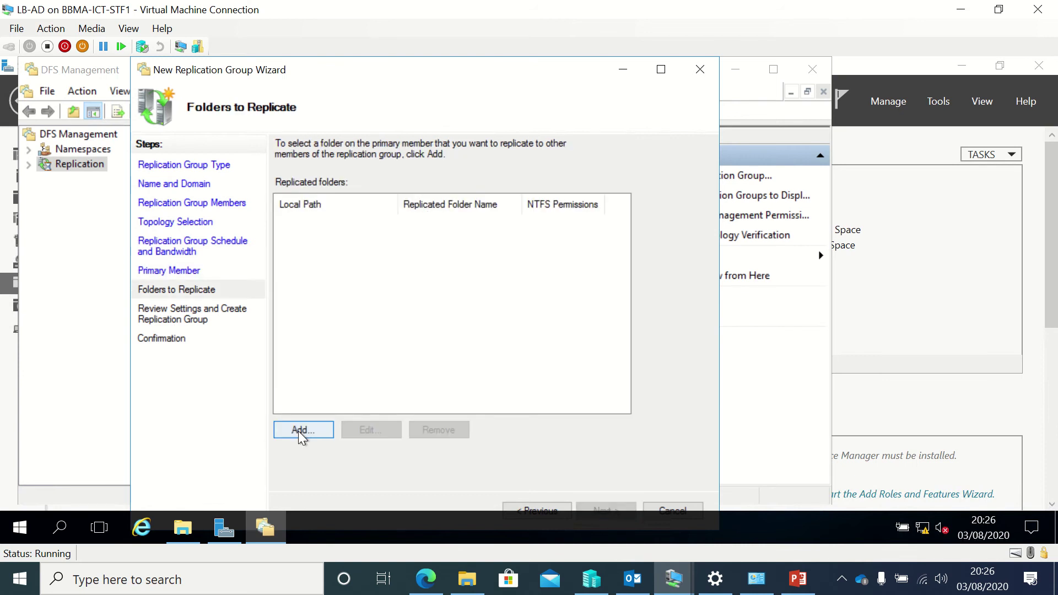
# Add the folder C:\DFSRoots\Office on LB-AD to the replicated folders, using the name based on its path.
pyautogui.click(298, 430)
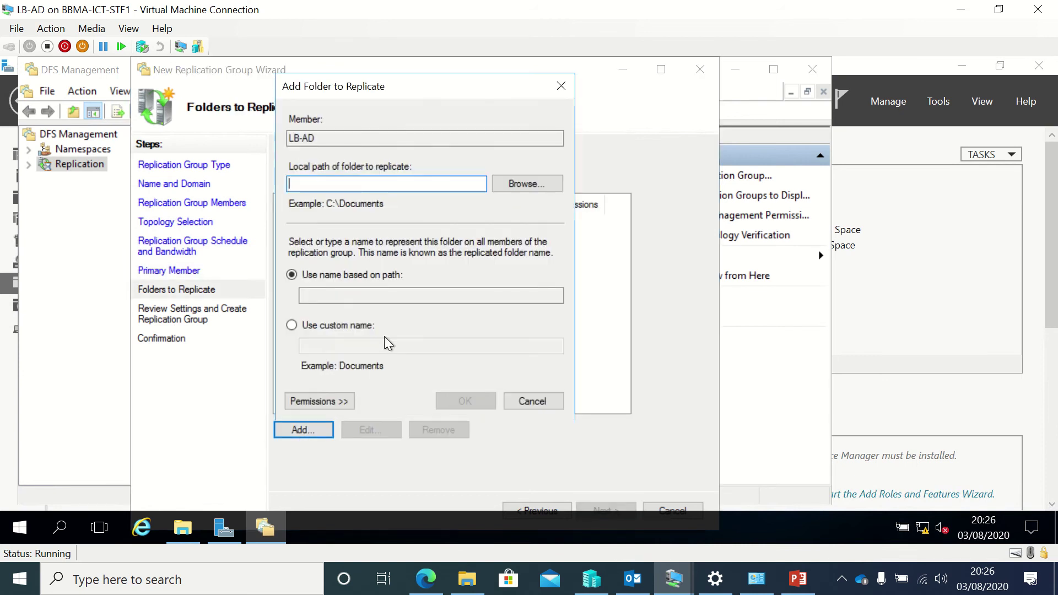
pyautogui.click(501, 186)
pyautogui.click(495, 232)
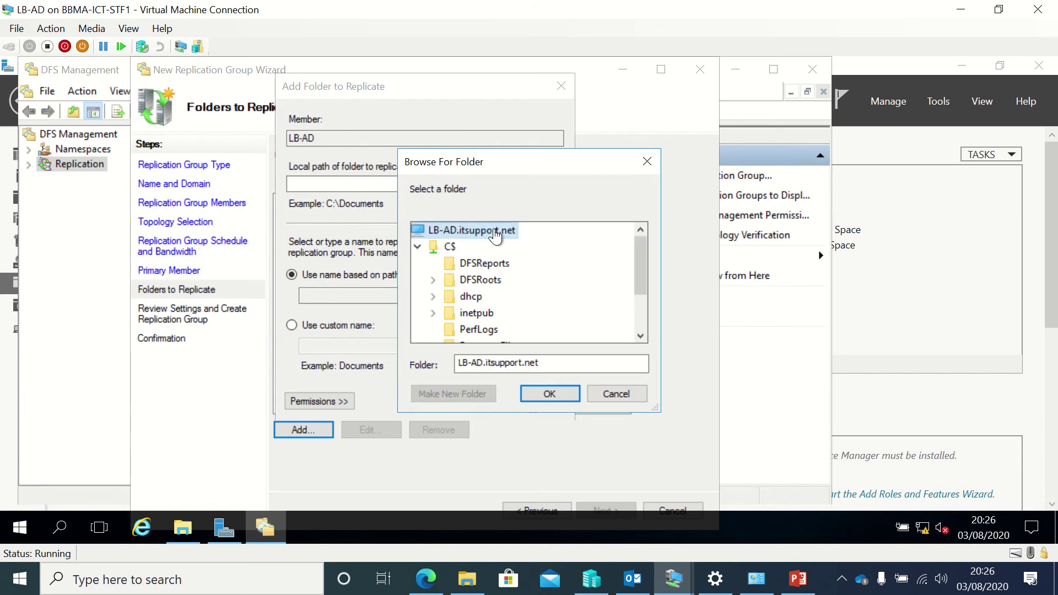
pyautogui.moveTo(642, 276); pyautogui.dragTo(632, 233)
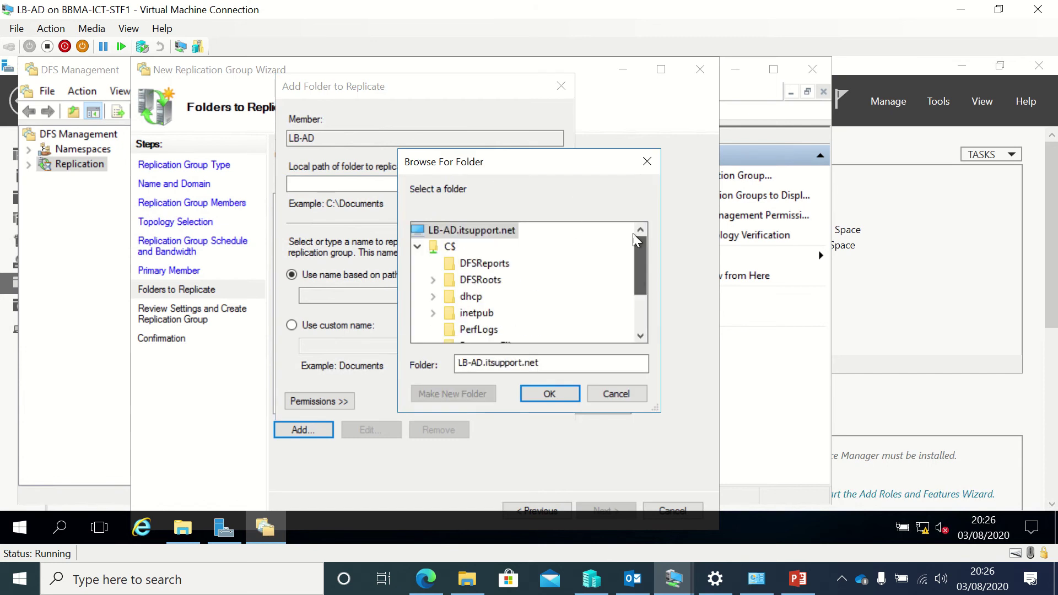
pyautogui.click(433, 280)
pyautogui.click(487, 312)
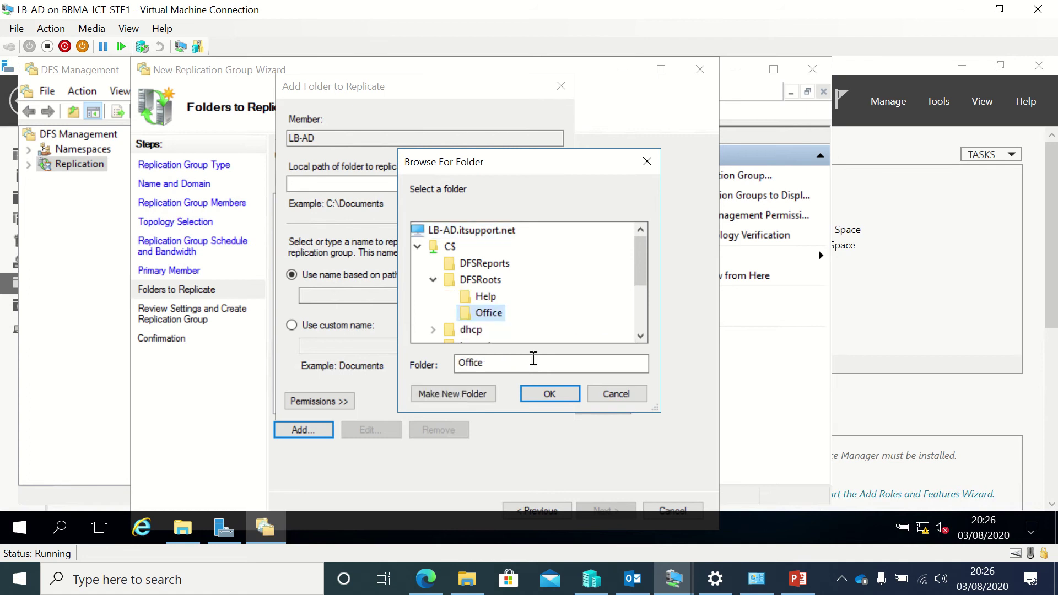
pyautogui.click(550, 391)
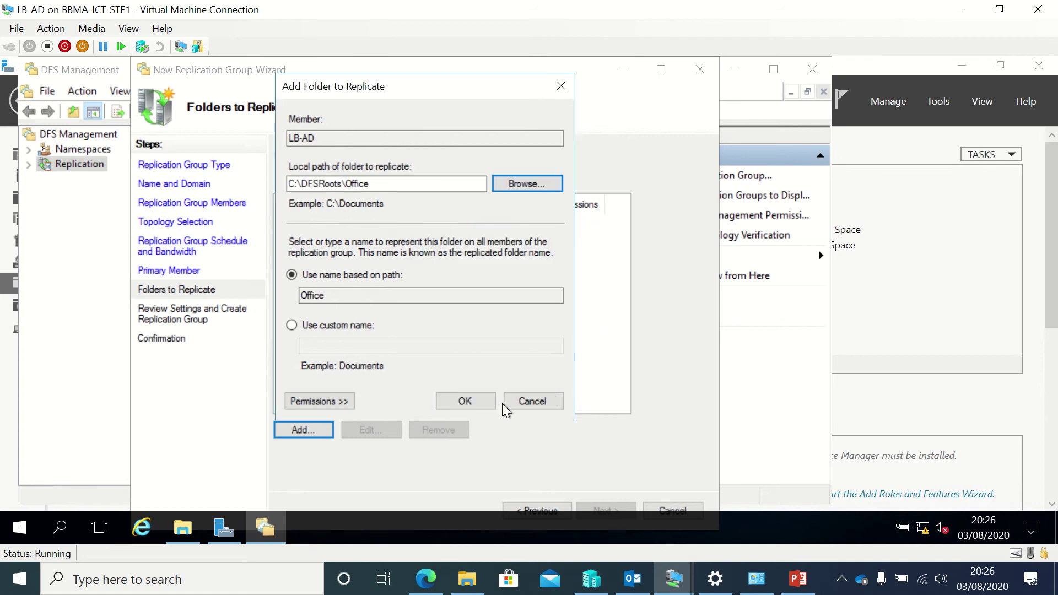
pyautogui.click(480, 401)
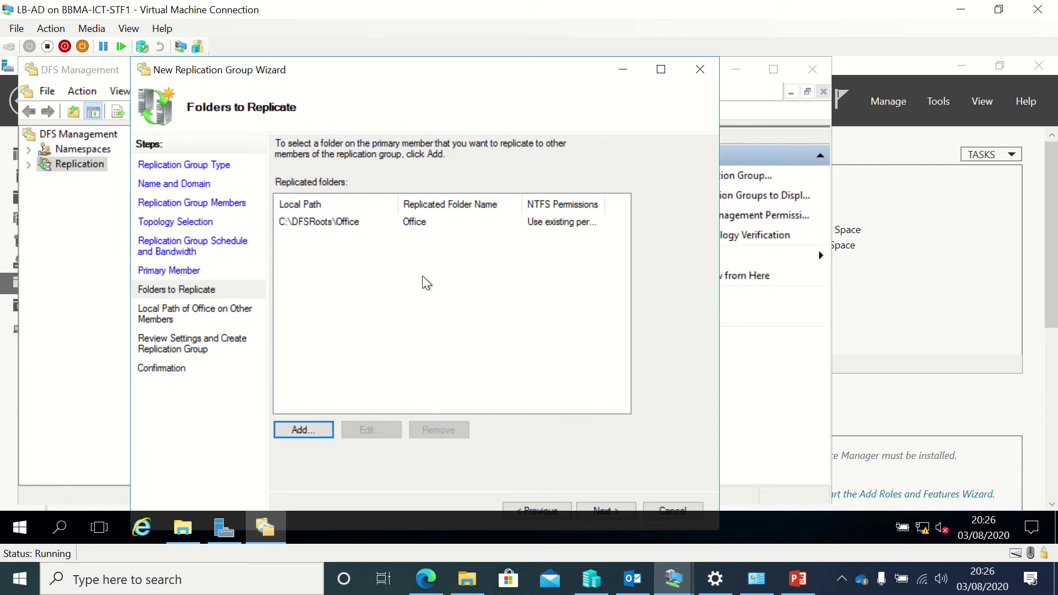
pyautogui.click(303, 429)
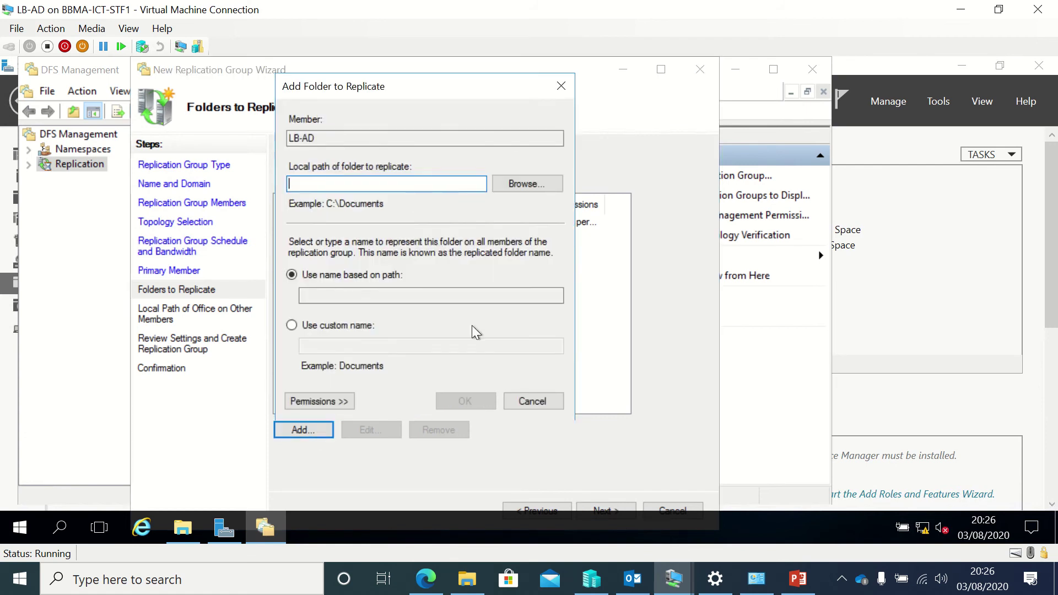
pyautogui.click(532, 401)
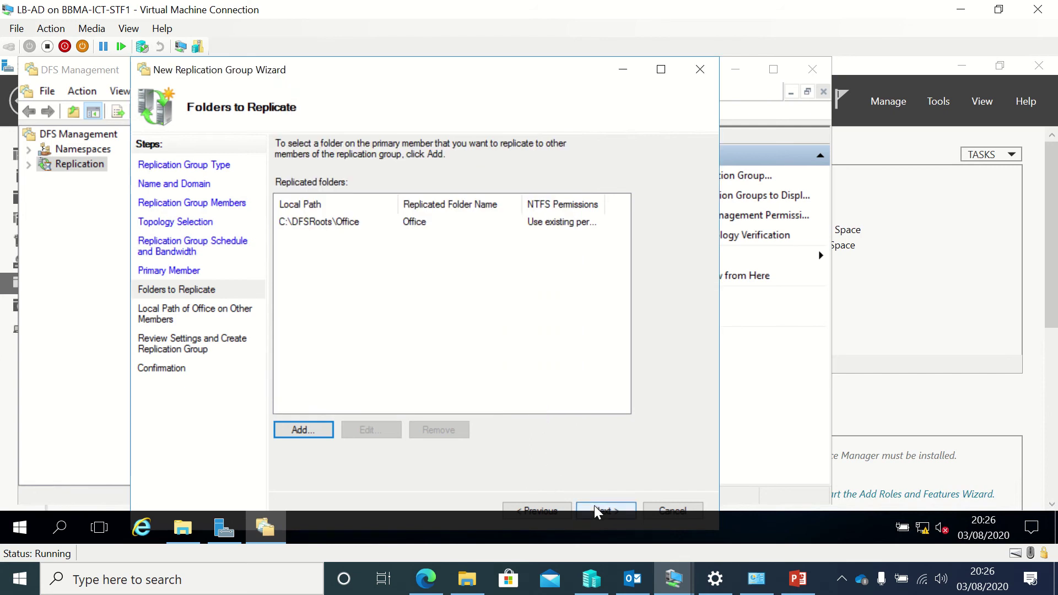
pyautogui.click(596, 508)
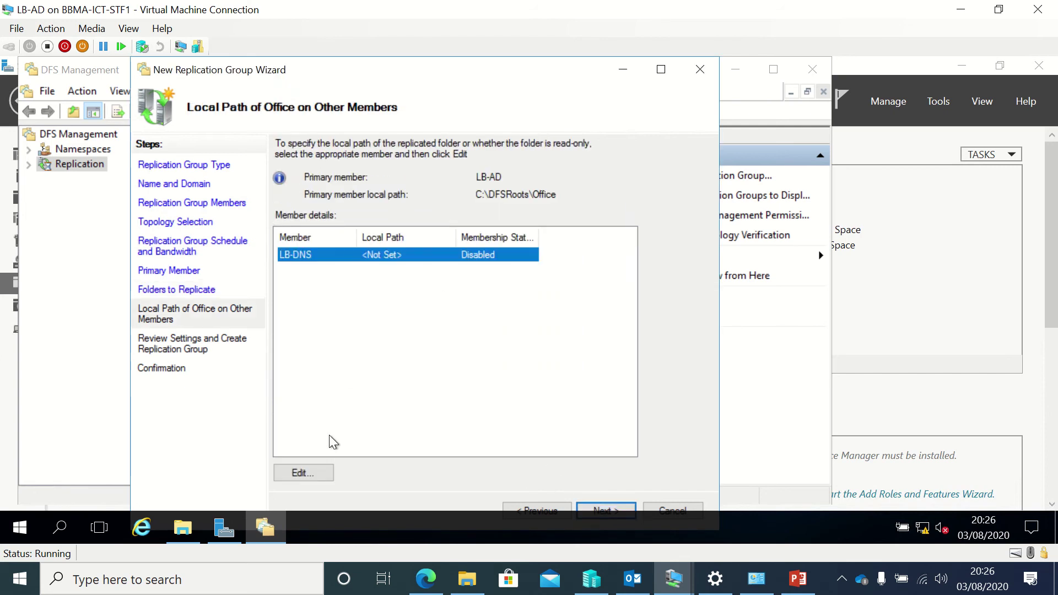
# Enable the Office folder's membership on LB-DNS with the local path C:\share\office.
pyautogui.click(316, 473)
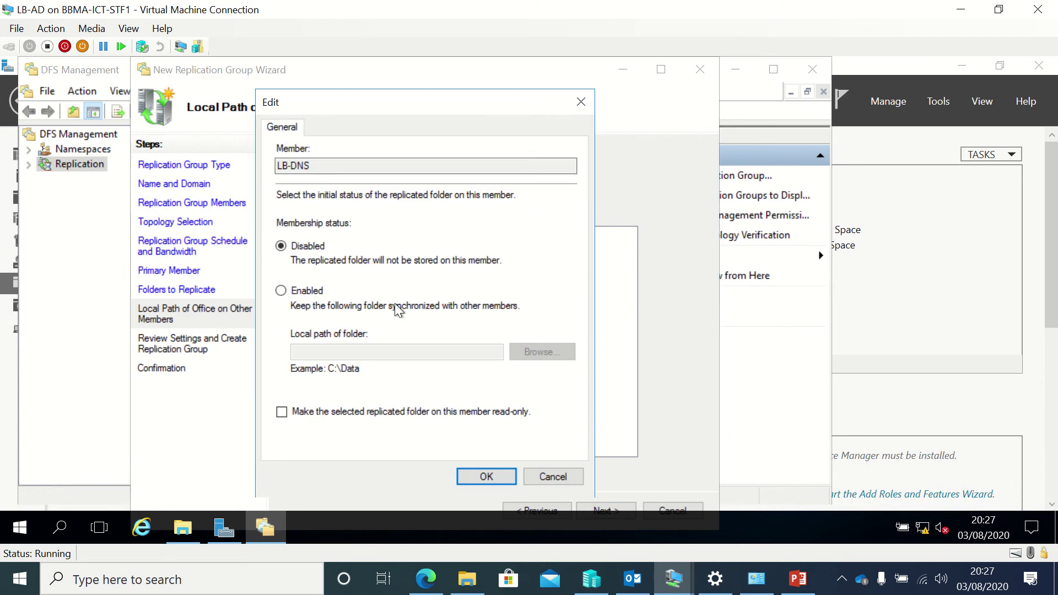
pyautogui.click(304, 290)
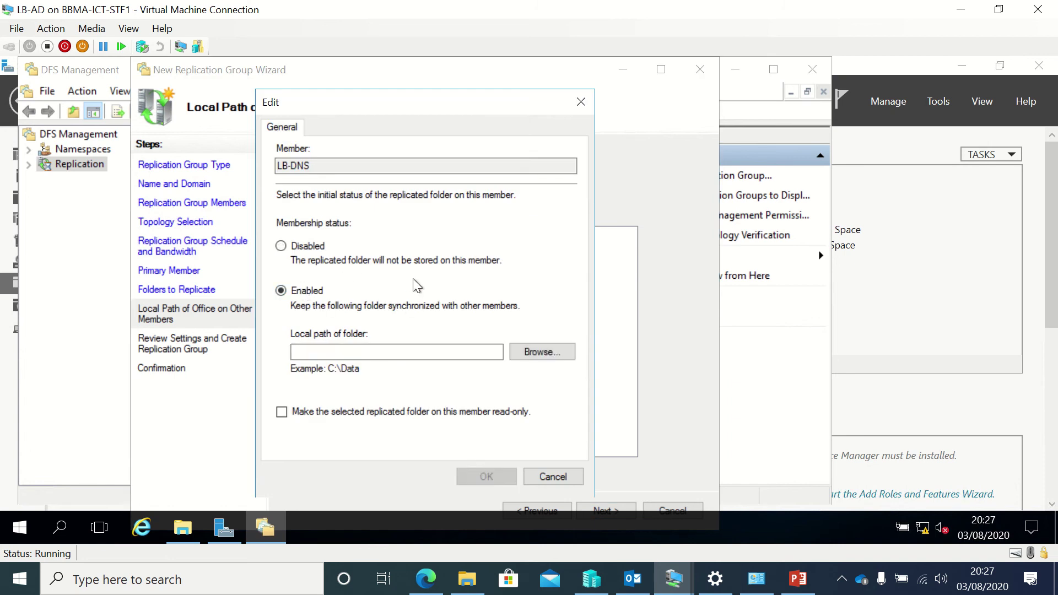
pyautogui.click(535, 353)
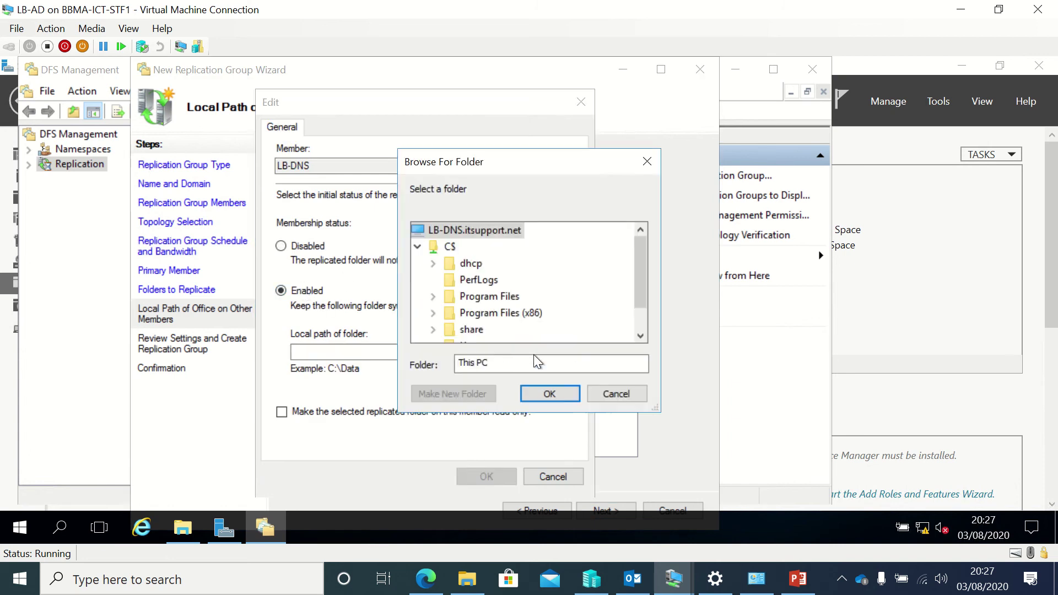
pyautogui.click(434, 263)
pyautogui.click(433, 263)
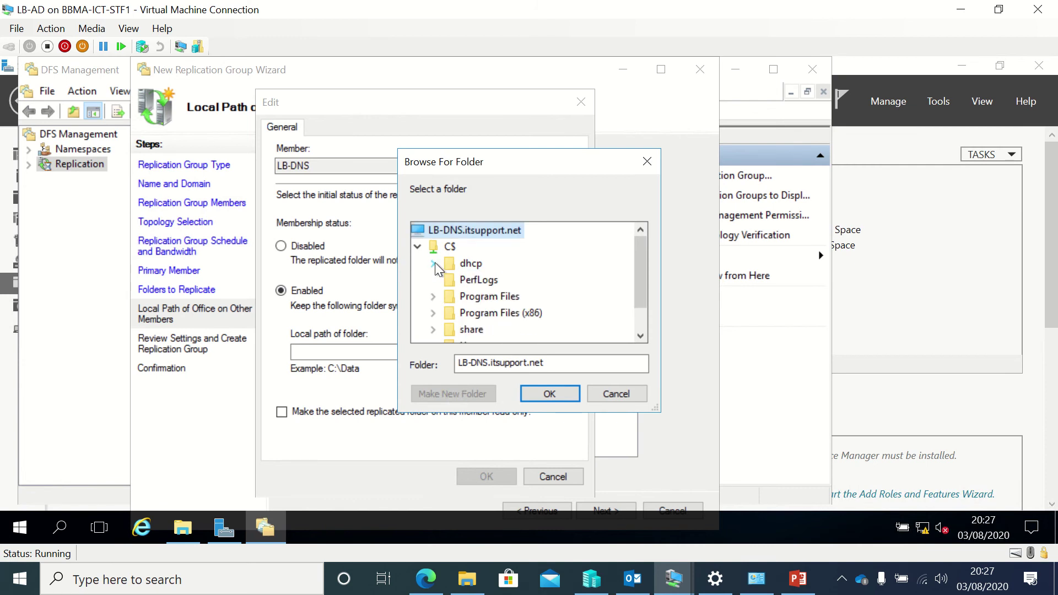
pyautogui.click(434, 329)
pyautogui.click(487, 329)
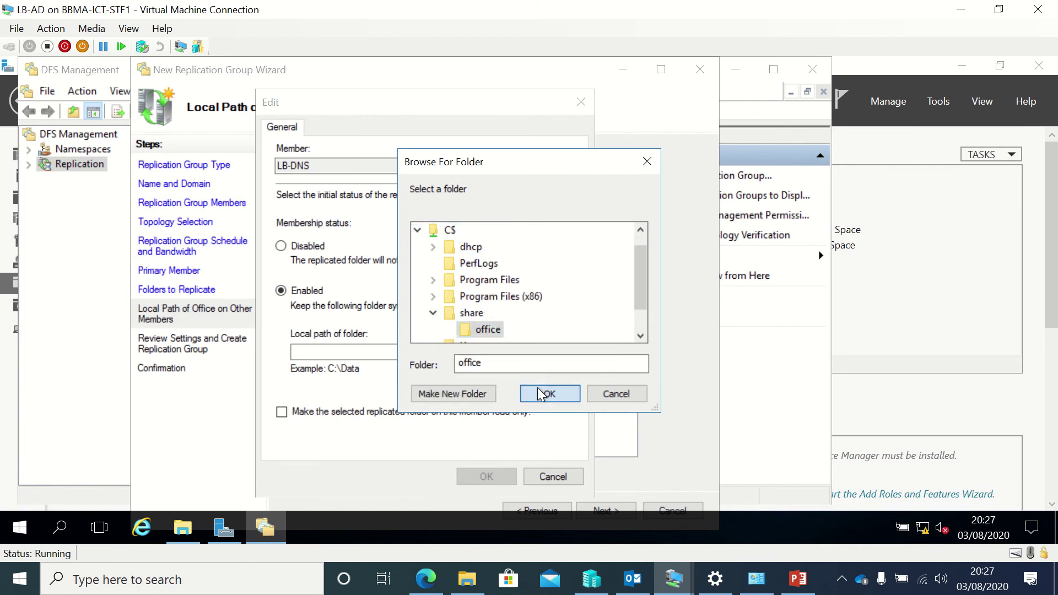
pyautogui.click(542, 393)
pyautogui.click(484, 476)
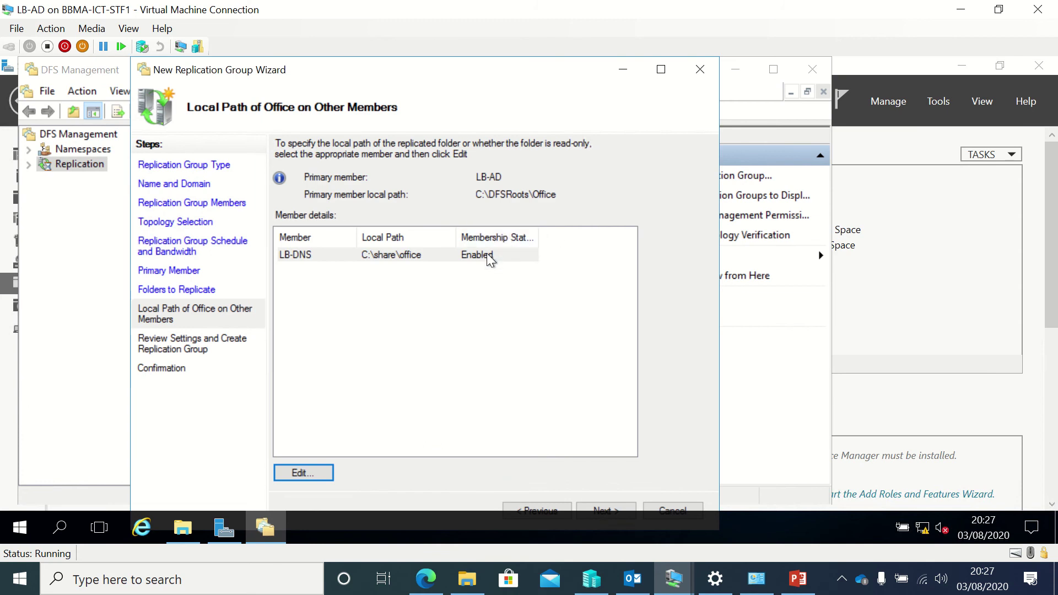
pyautogui.click(606, 508)
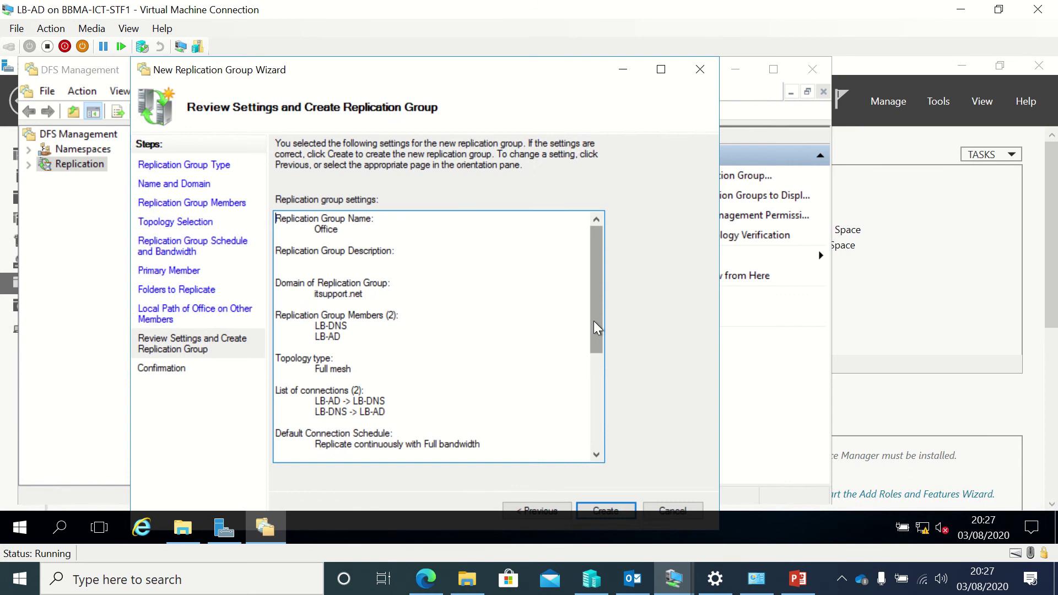
# Review the replication group settings, create the group and close the wizard, acknowledging the replication delay notice.
pyautogui.moveTo(593, 320); pyautogui.dragTo(593, 419)
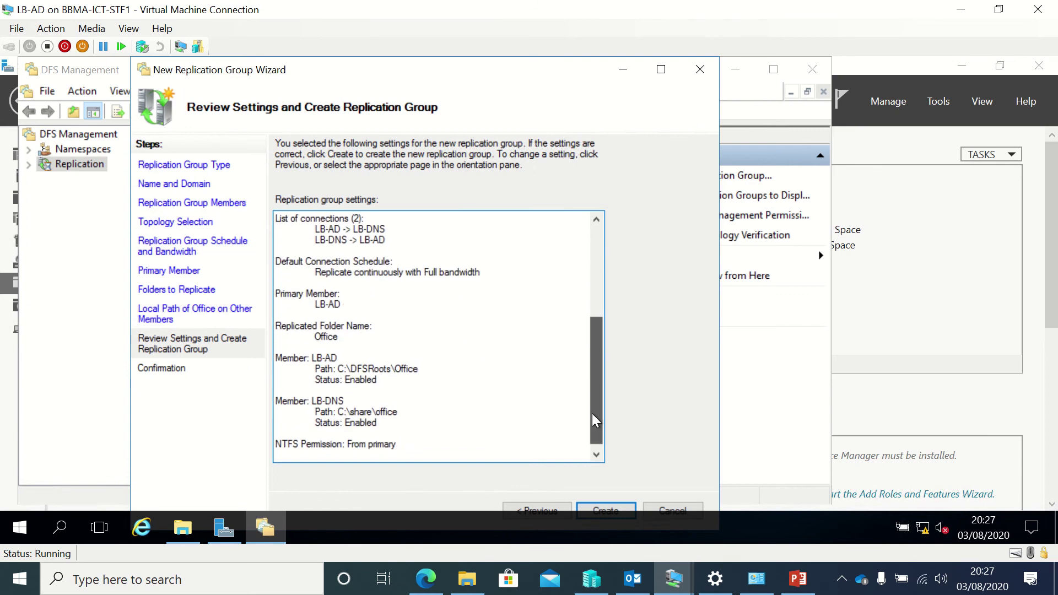
pyautogui.click(613, 508)
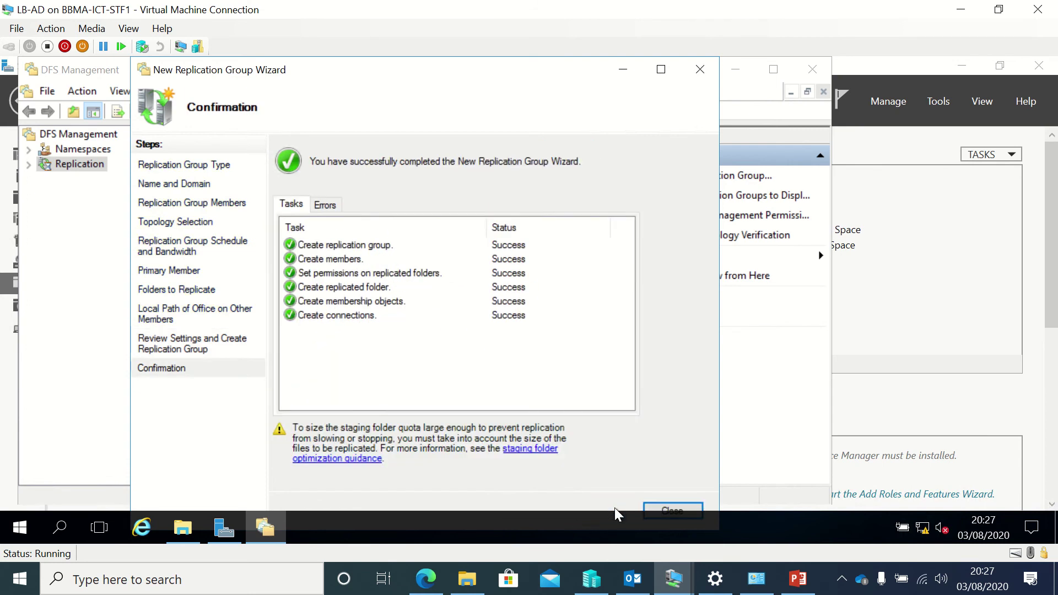
pyautogui.click(677, 501)
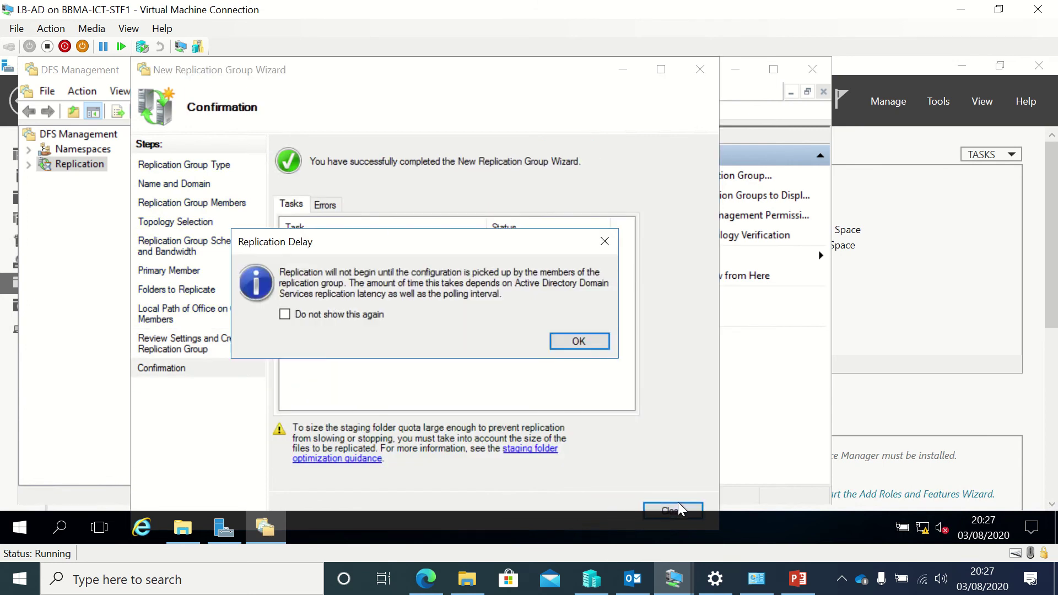
pyautogui.click(587, 344)
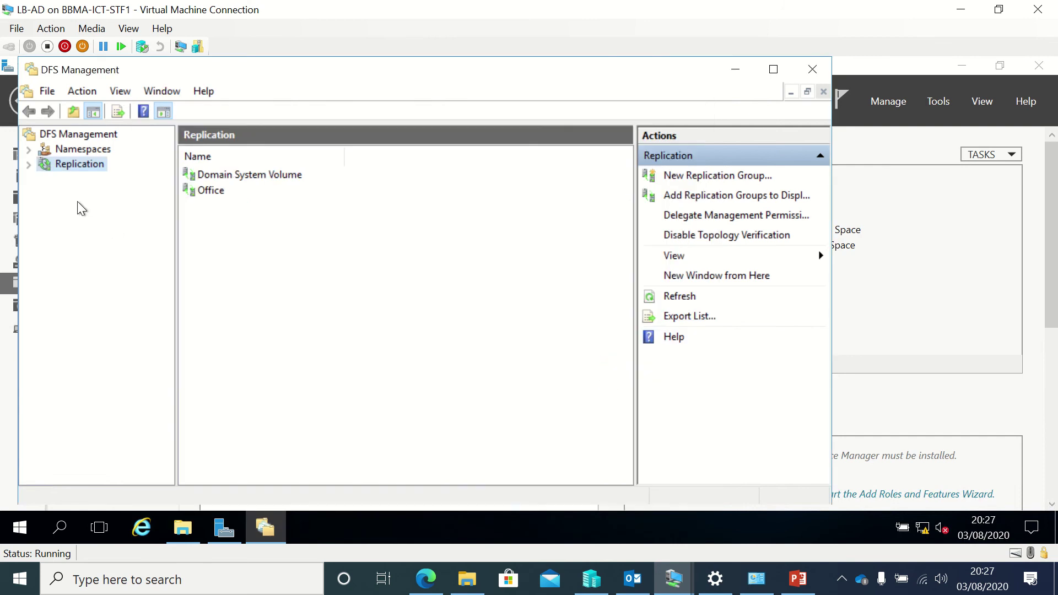
# Examine the \\itsupport.net\Help namespace and the Office replication group's memberships, connections and replicated folders.
pyautogui.click(29, 150)
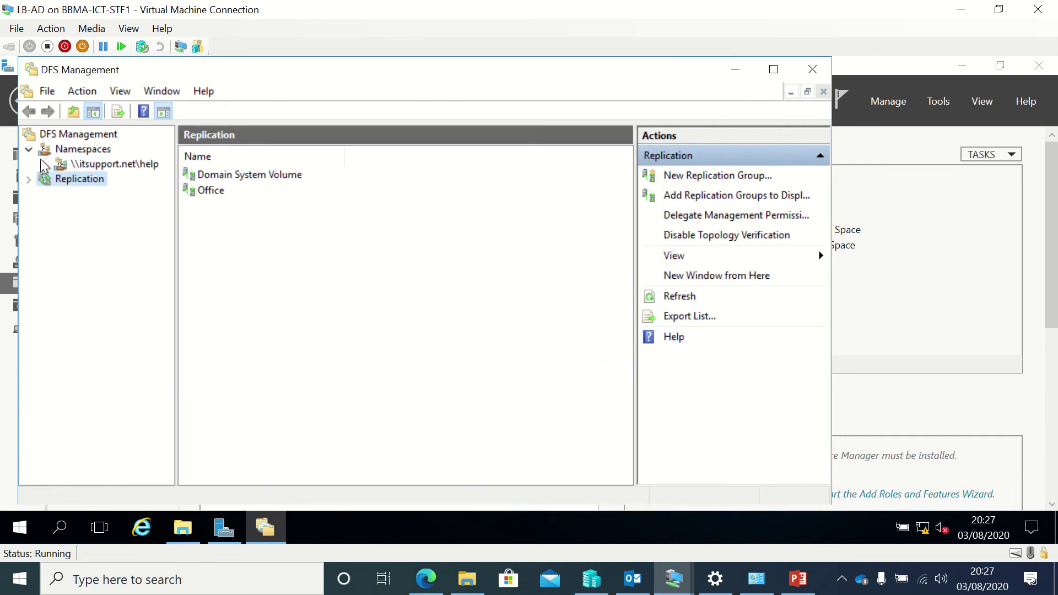
pyautogui.click(81, 166)
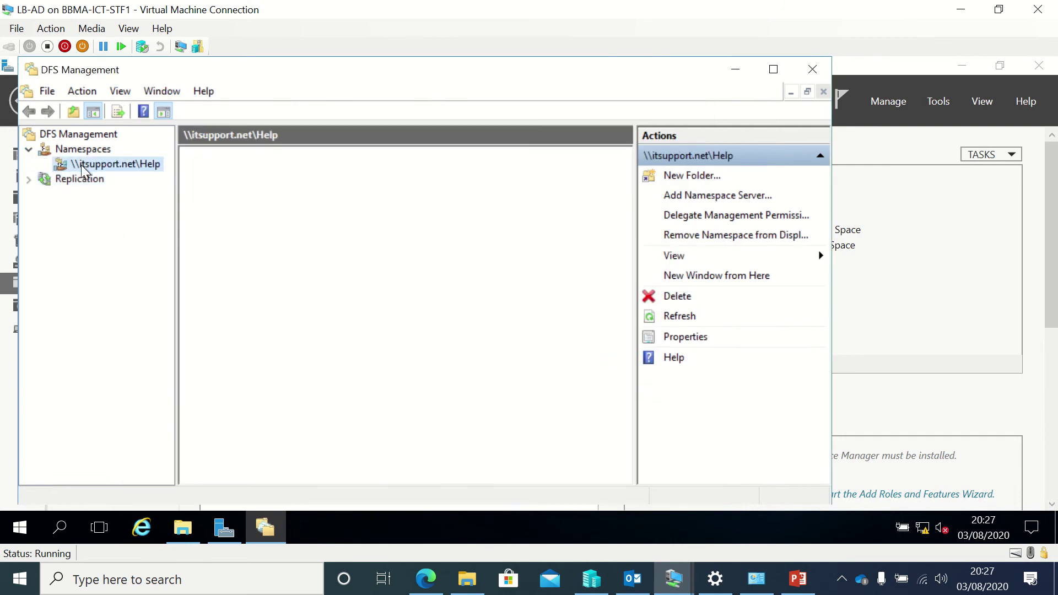
pyautogui.click(29, 180)
pyautogui.click(77, 207)
pyautogui.rightClick(77, 208)
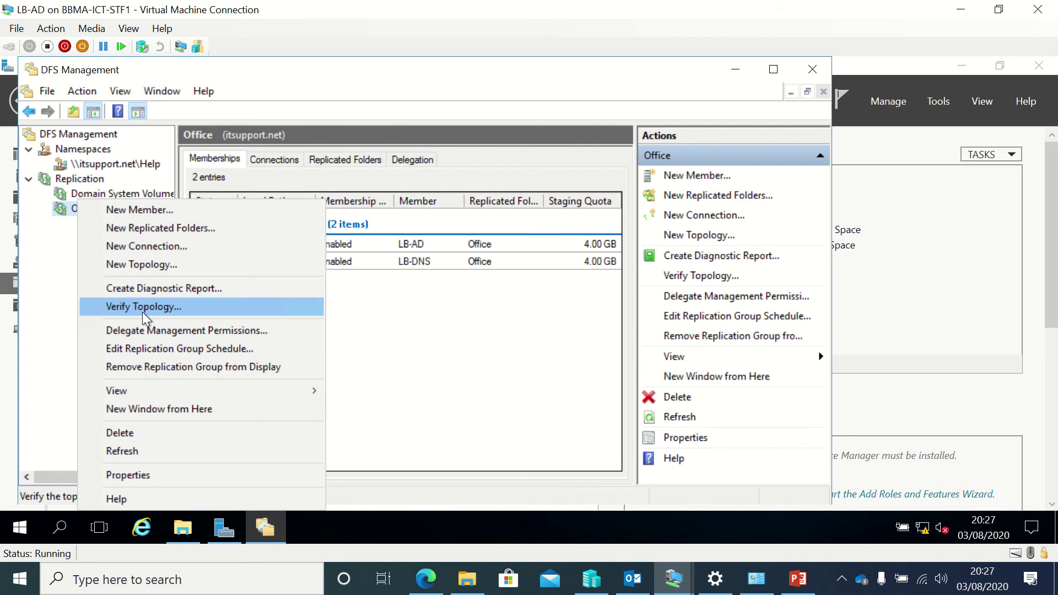
pyautogui.click(539, 222)
pyautogui.click(293, 159)
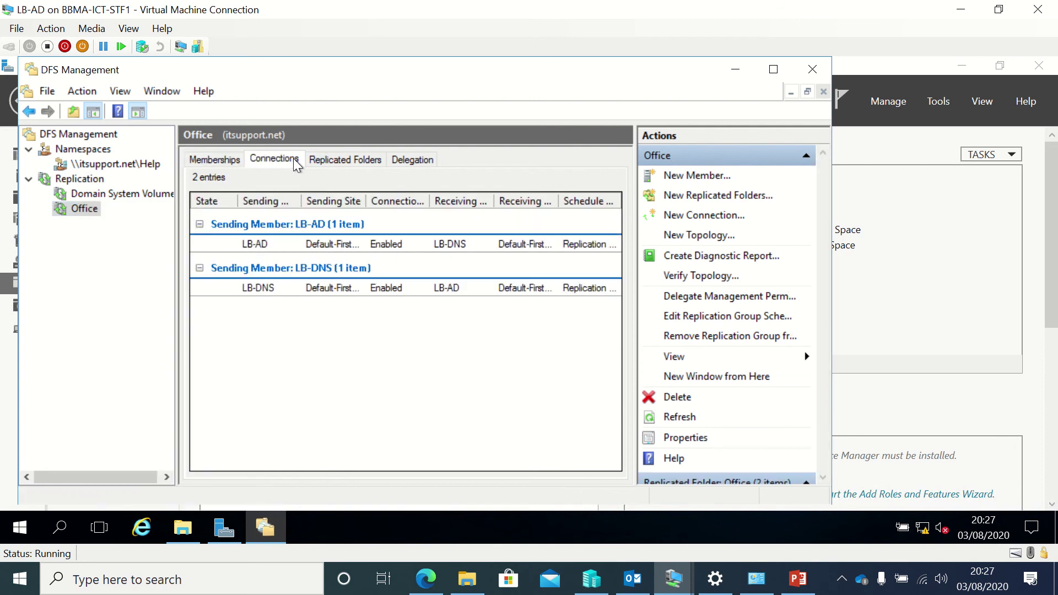
pyautogui.click(345, 160)
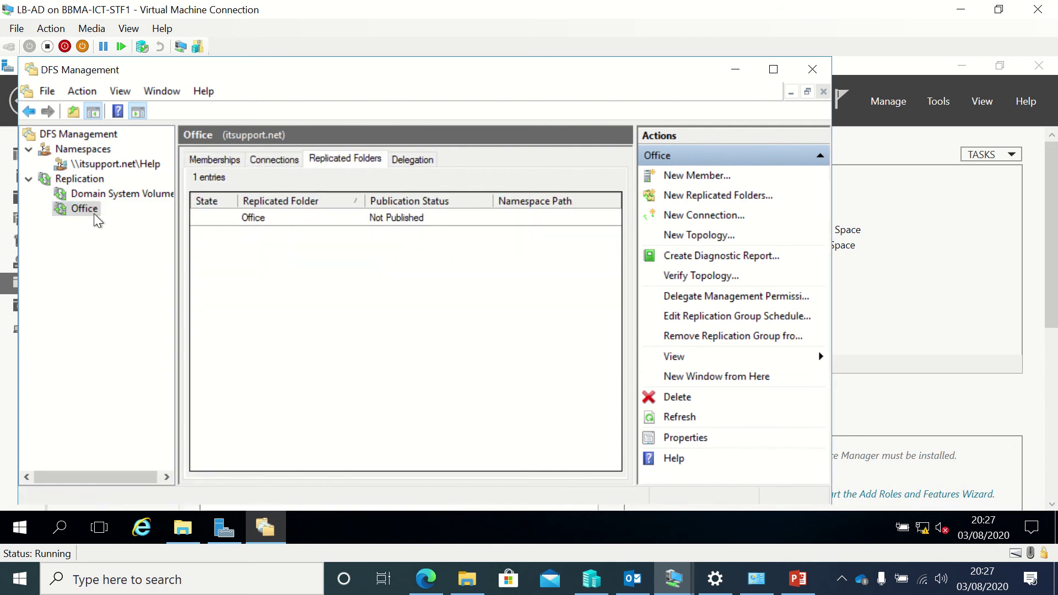
# Verify the topology of the Office replication group and dismiss the status message.
pyautogui.rightClick(81, 207)
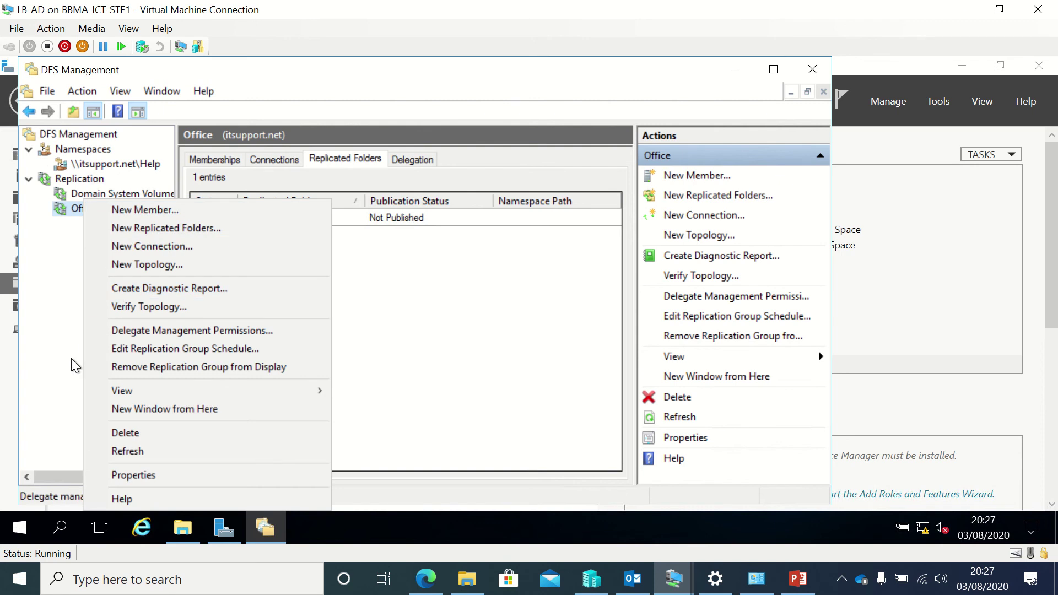
pyautogui.click(143, 312)
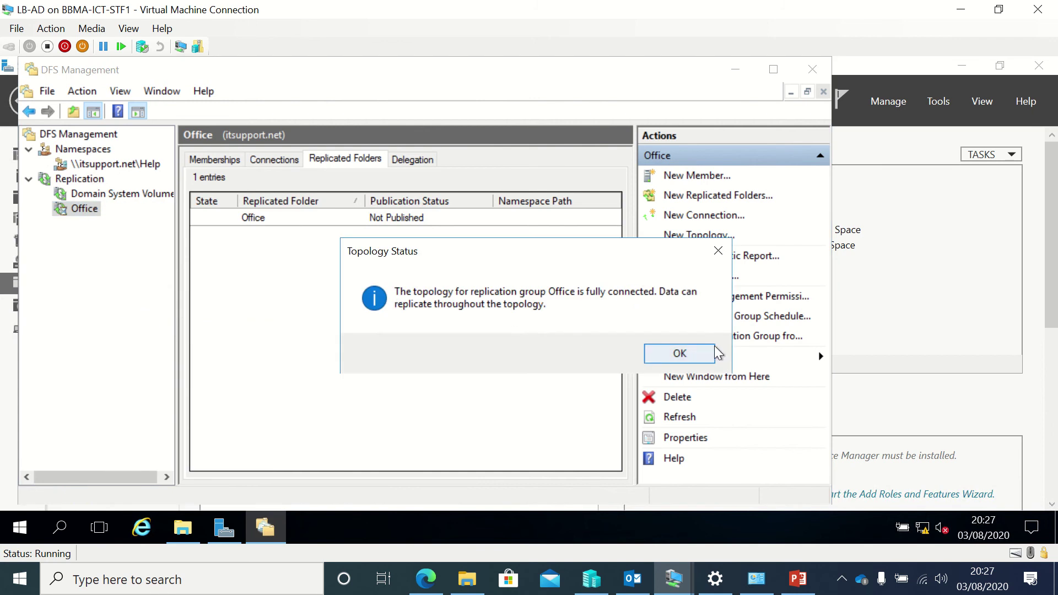
pyautogui.click(677, 353)
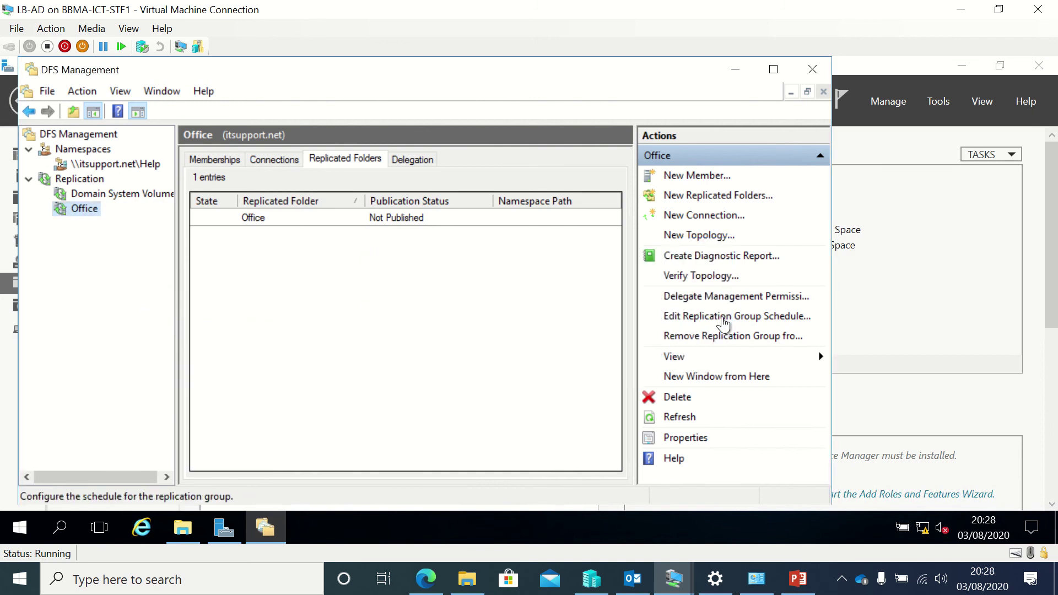
pyautogui.rightClick(71, 211)
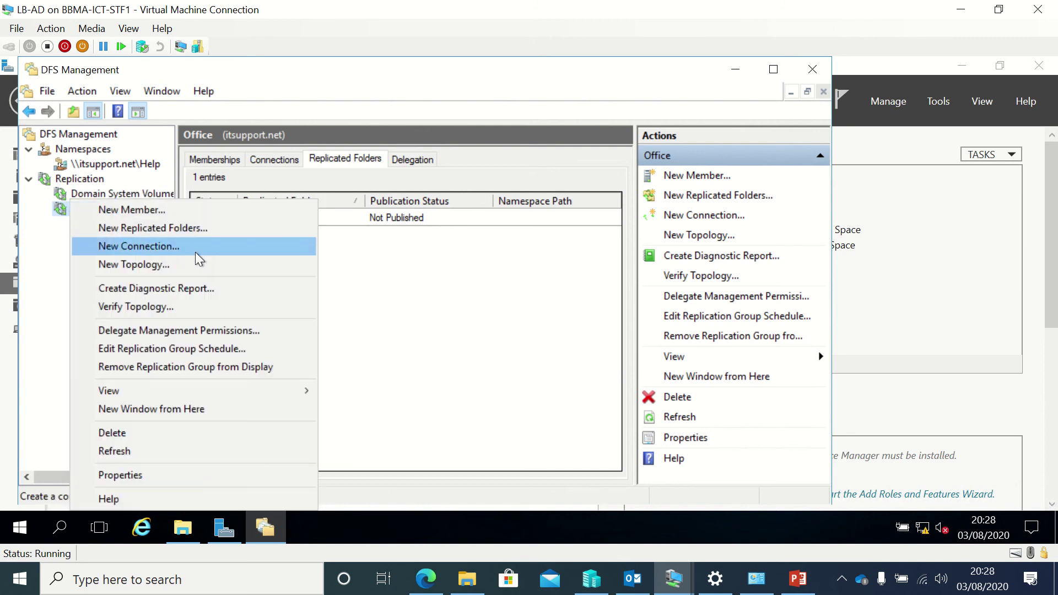
pyautogui.click(57, 180)
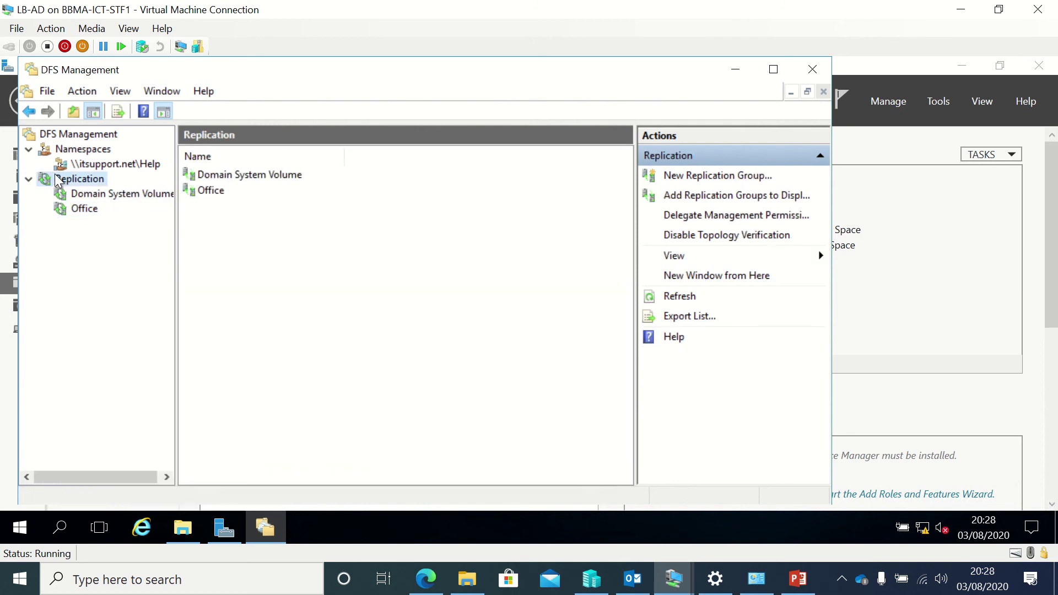
pyautogui.rightClick(90, 213)
pyautogui.click(83, 211)
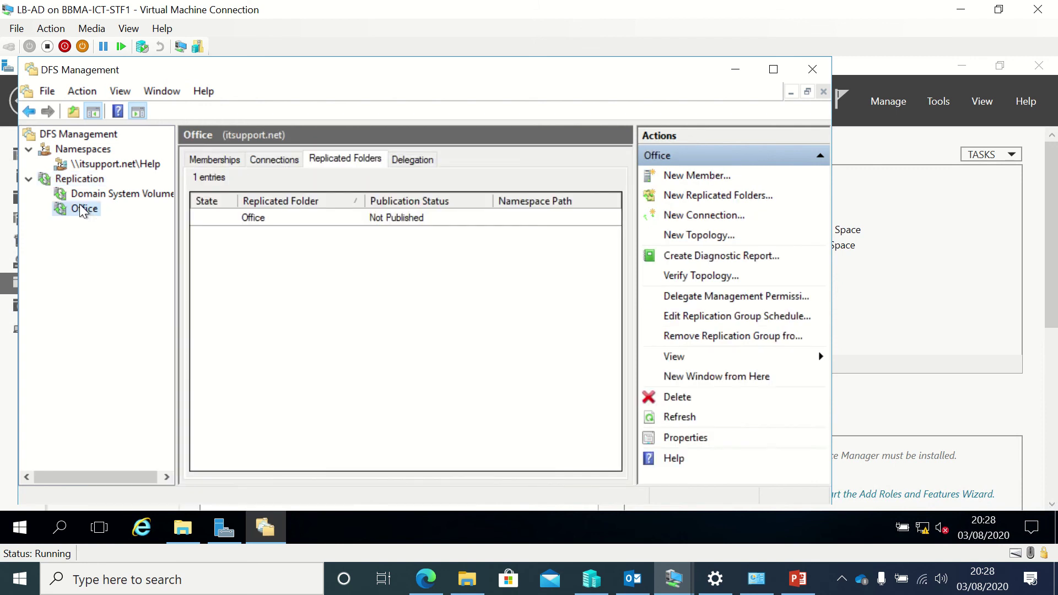
# Start publishing the Office replicated folder in a namespace, using the existing shared folders on LB-AD and LB-DNS.
pyautogui.click(773, 68)
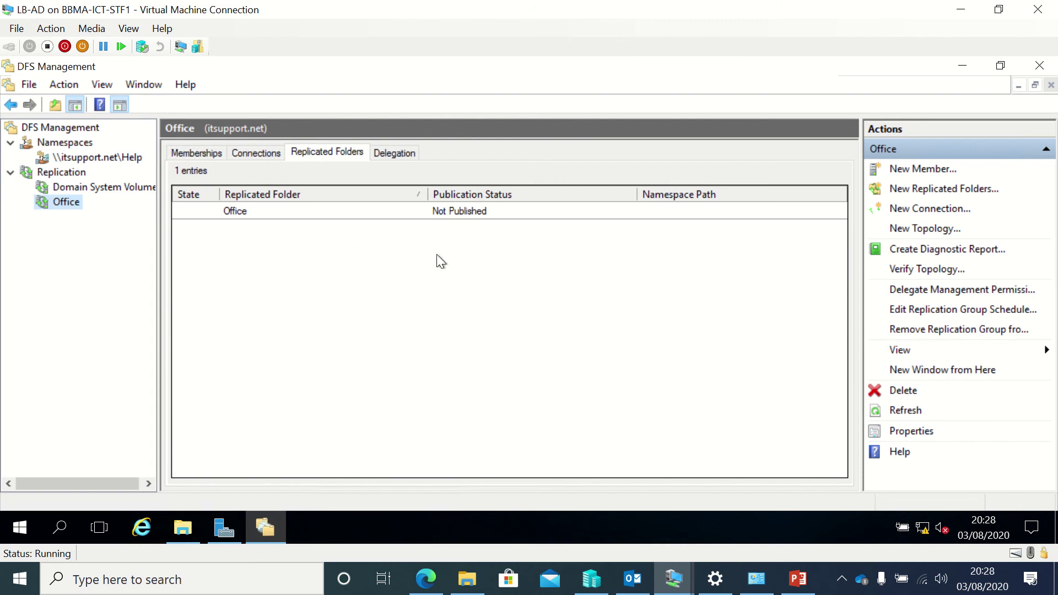
pyautogui.click(217, 155)
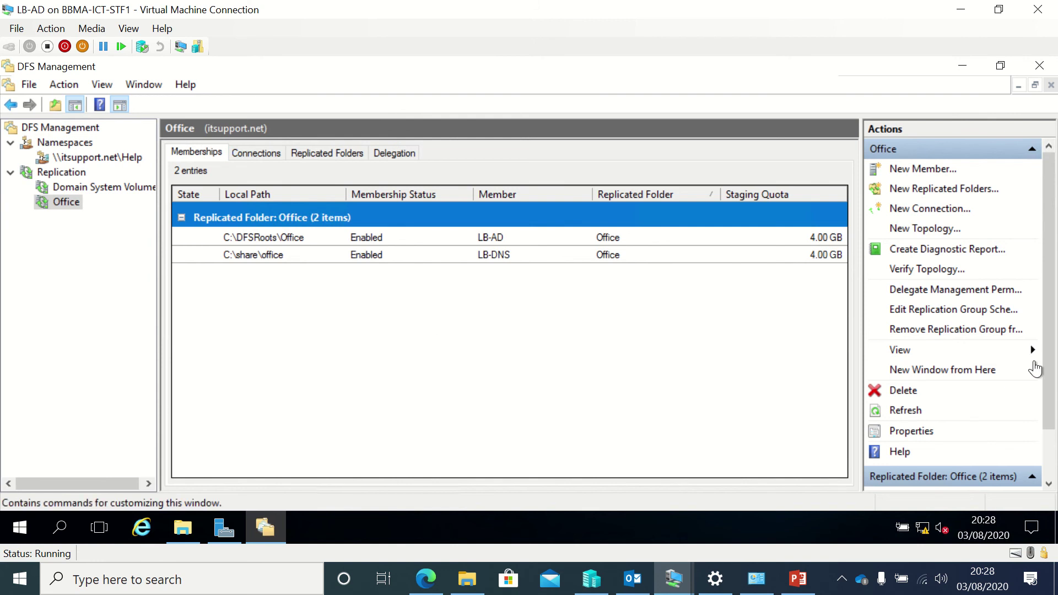
pyautogui.scroll(-2, 1051, 380)
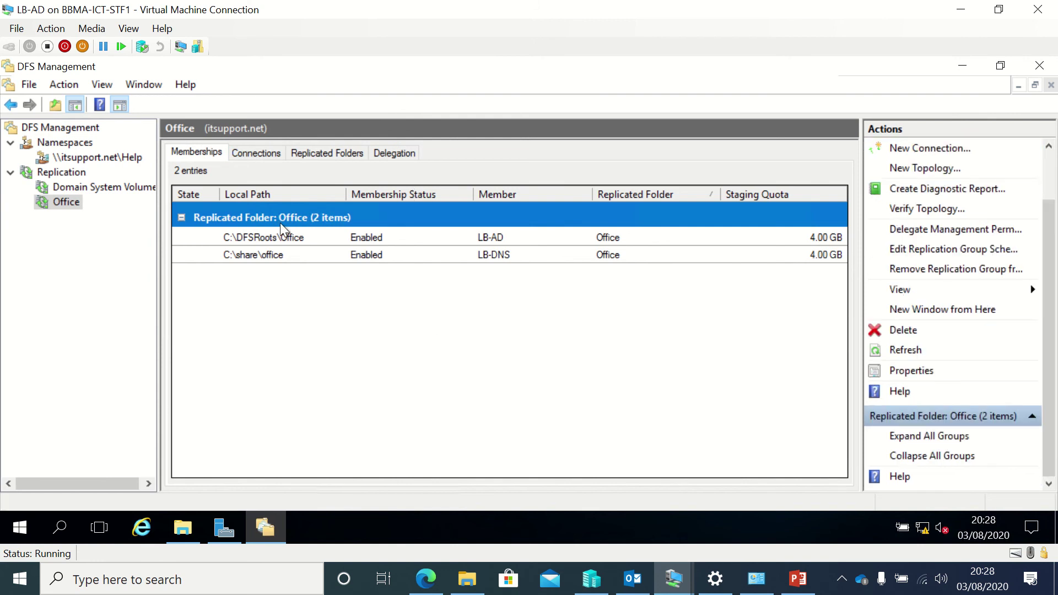
pyautogui.click(269, 238)
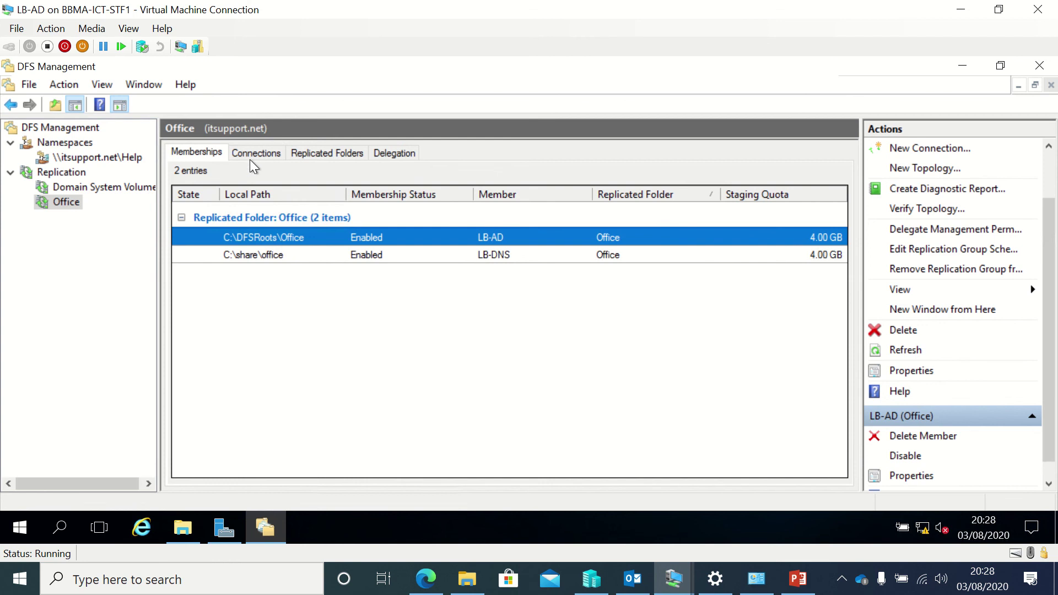
pyautogui.click(308, 154)
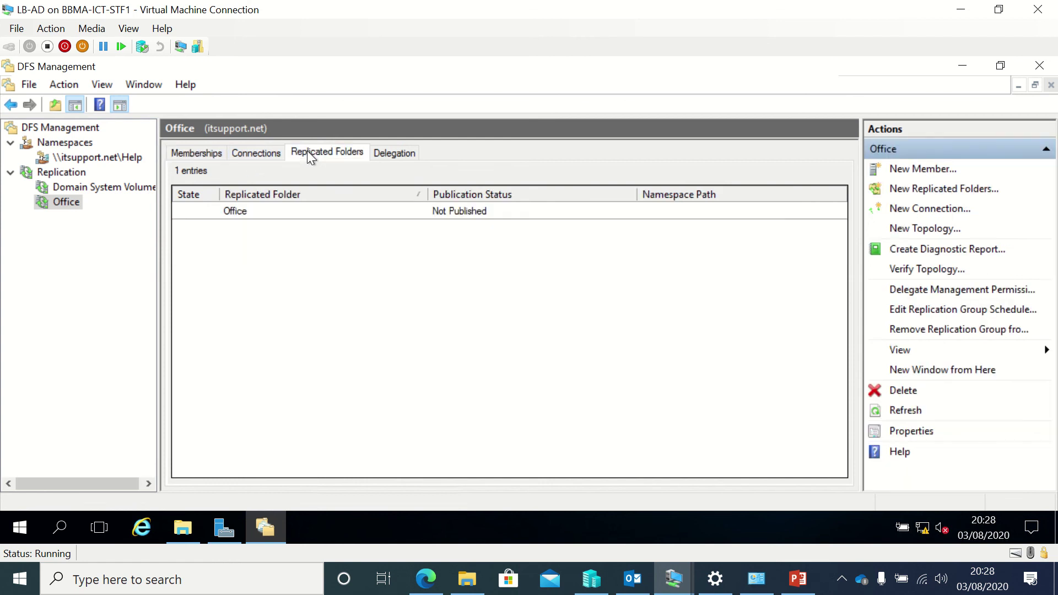
pyautogui.click(325, 210)
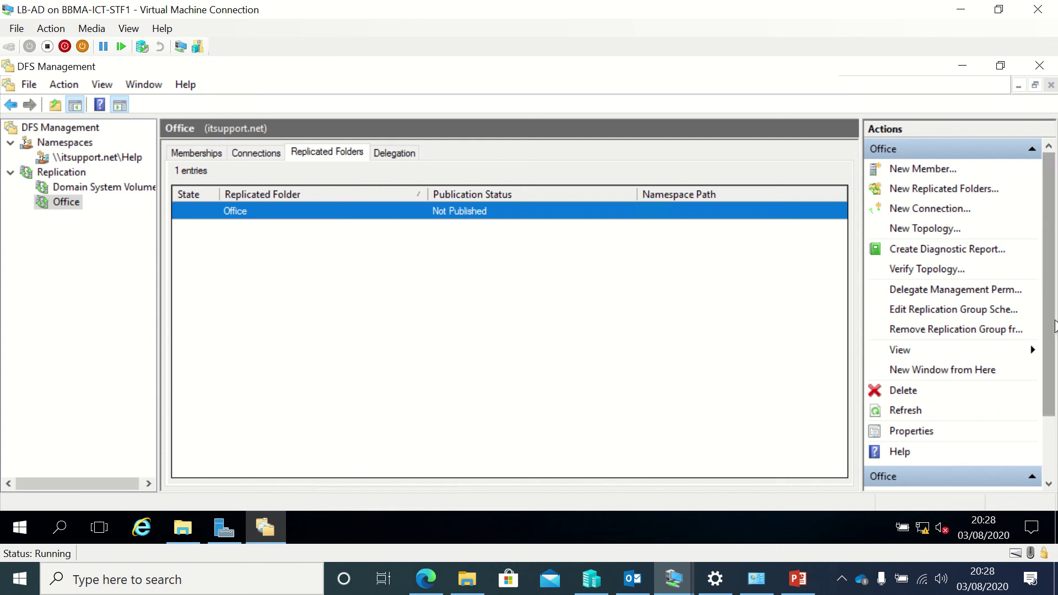
pyautogui.scroll(-2, 1036, 330)
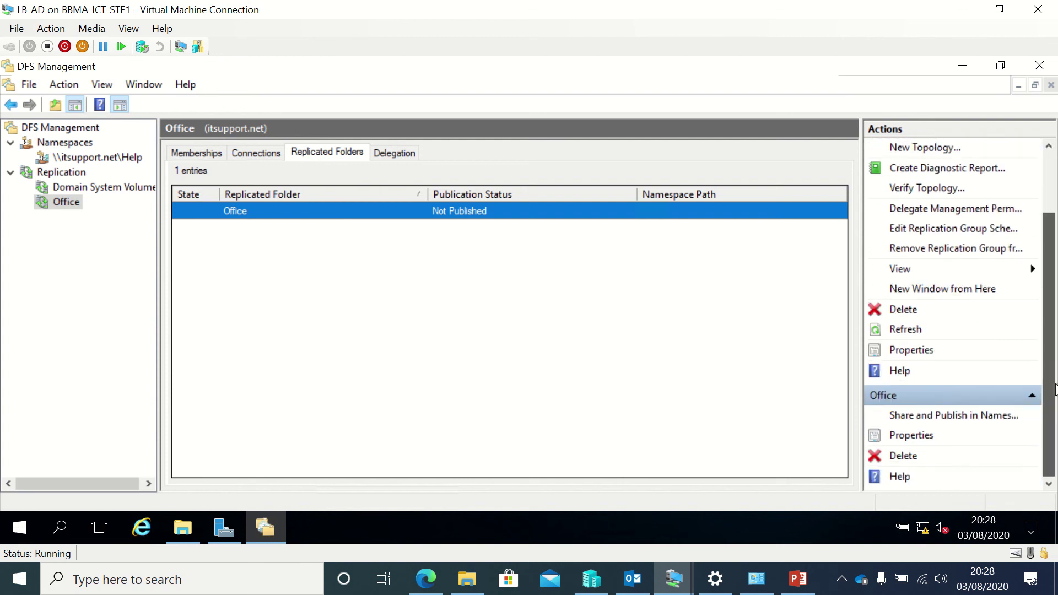
pyautogui.click(982, 417)
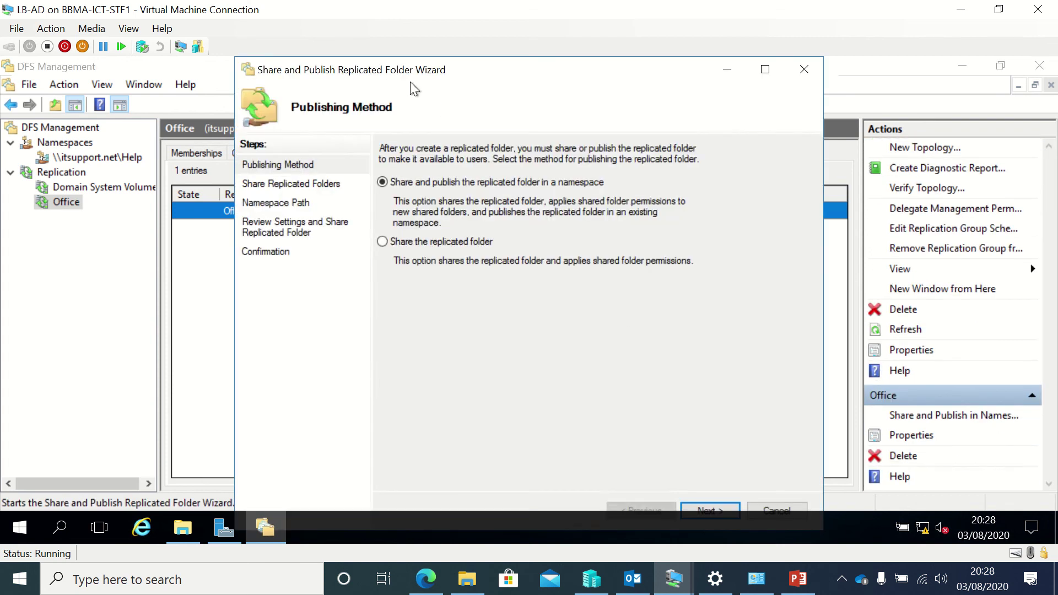
pyautogui.moveTo(431, 67); pyautogui.dragTo(461, 32)
pyautogui.click(953, 492)
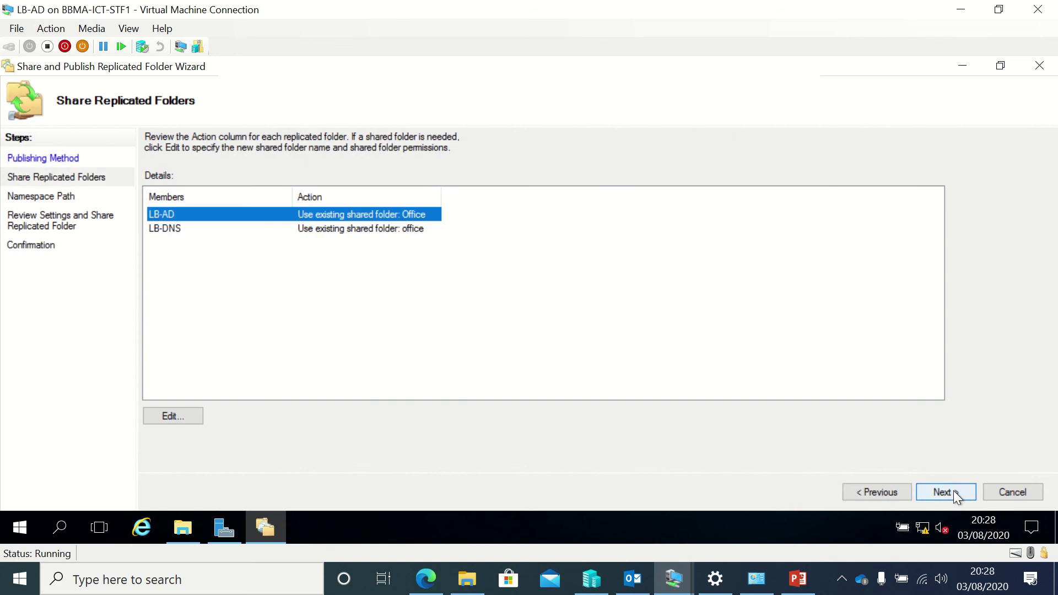
pyautogui.click(953, 491)
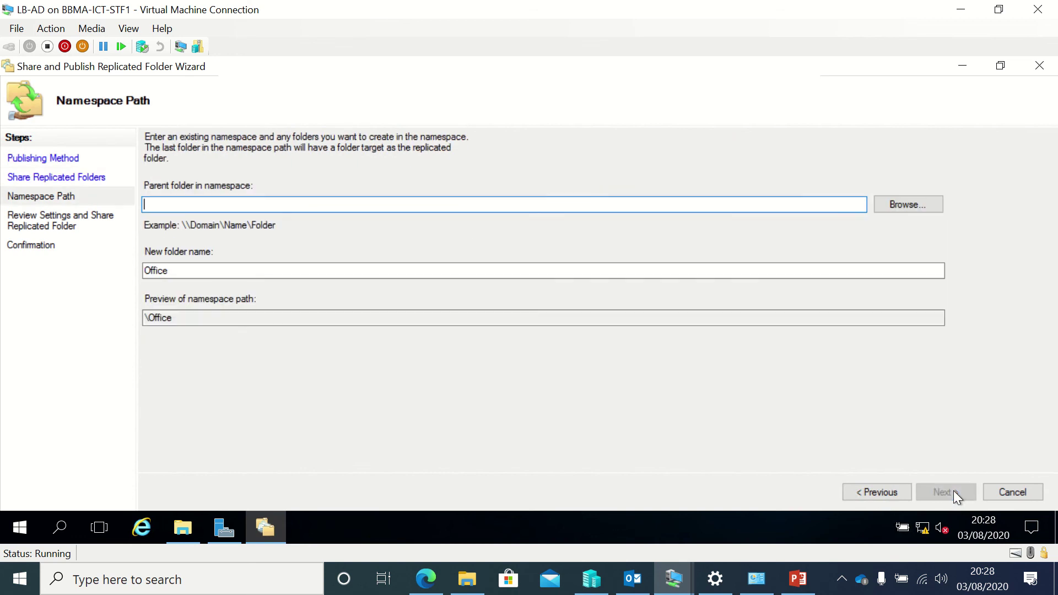
pyautogui.write('Office')
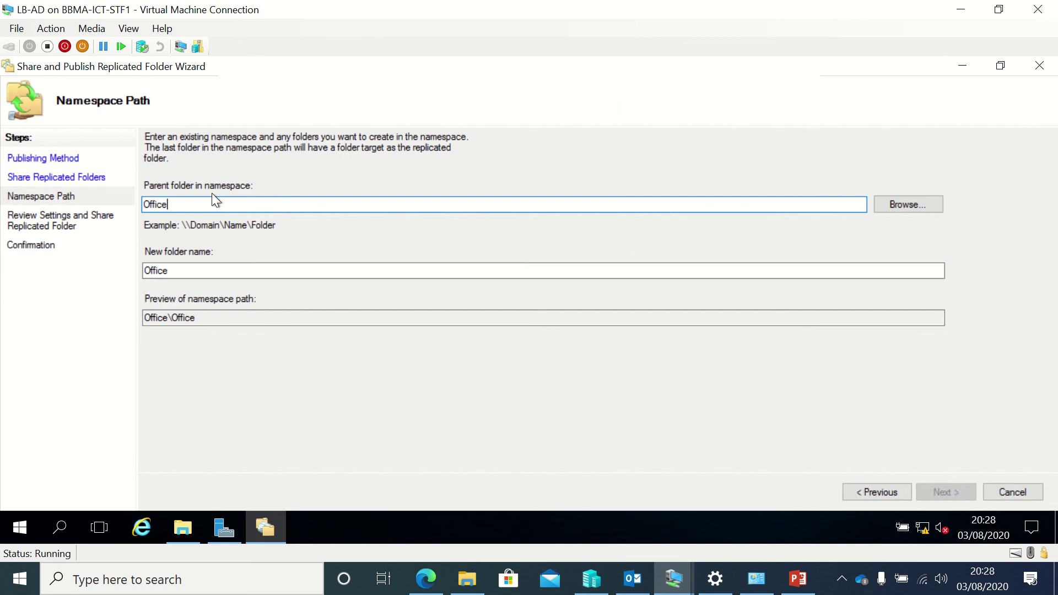
pyautogui.press('BackSpace')
pyautogui.press('BackSpace')
pyautogui.press('BackSpace')
pyautogui.press('BackSpace')
pyautogui.press('BackSpace')
pyautogui.press('BackSpace')
# Choose \\itsupport.net\Help as the parent namespace for the new Office folder and continue to the settings review.
pyautogui.click(910, 201)
pyautogui.click(439, 286)
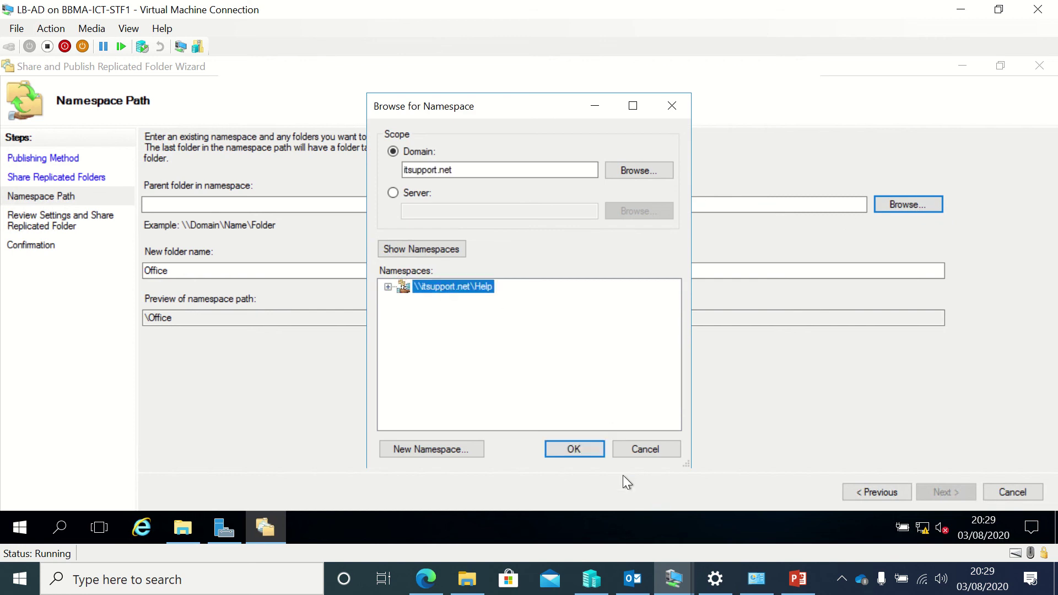
pyautogui.click(574, 449)
pyautogui.click(933, 489)
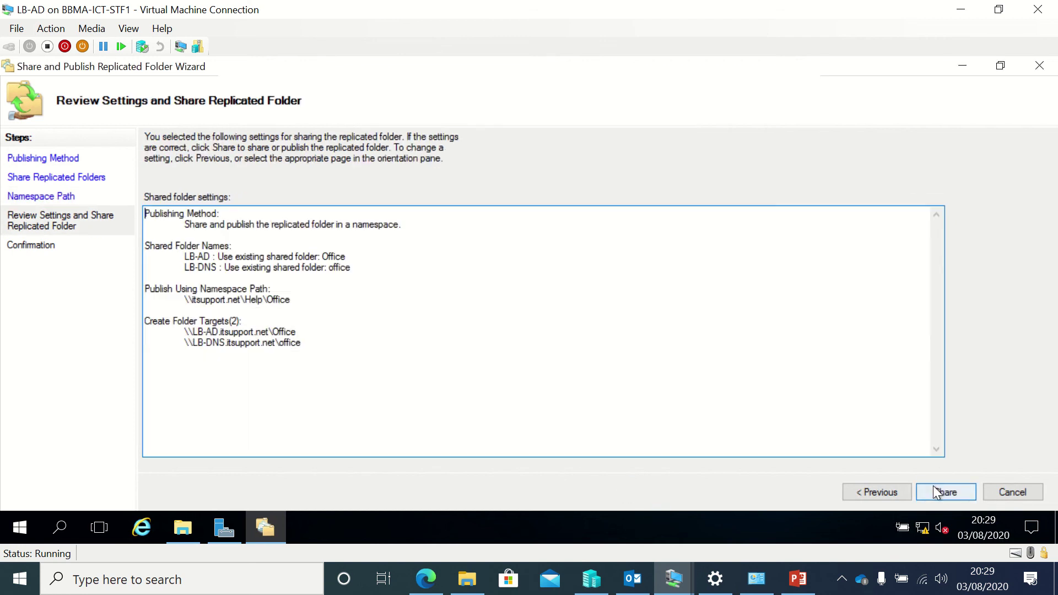
# Share and publish the Office replicated folder, close the wizard and check its folder targets and publication status.
pyautogui.click(934, 488)
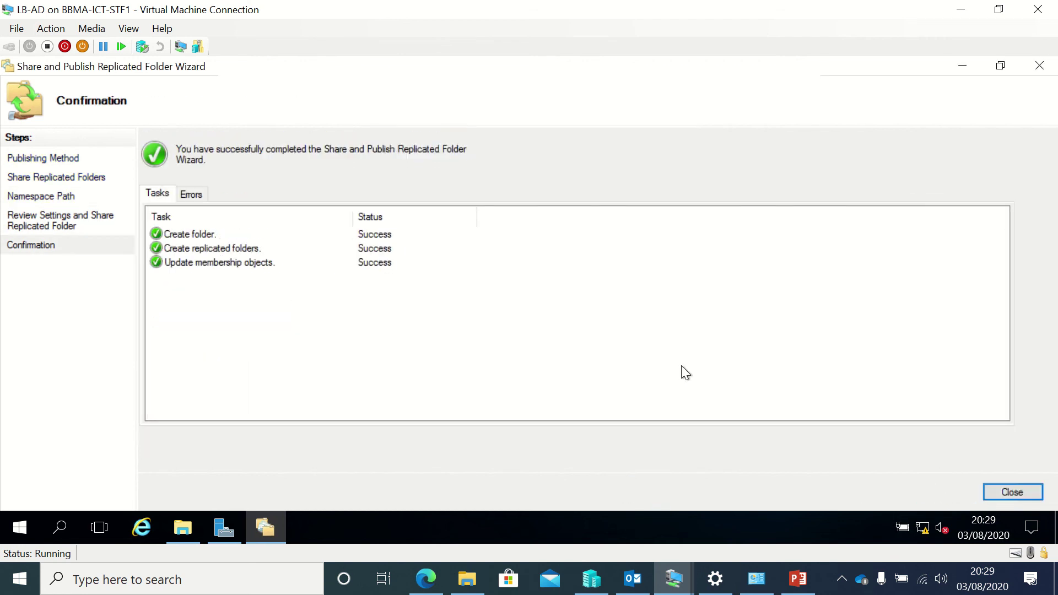
pyautogui.click(1016, 491)
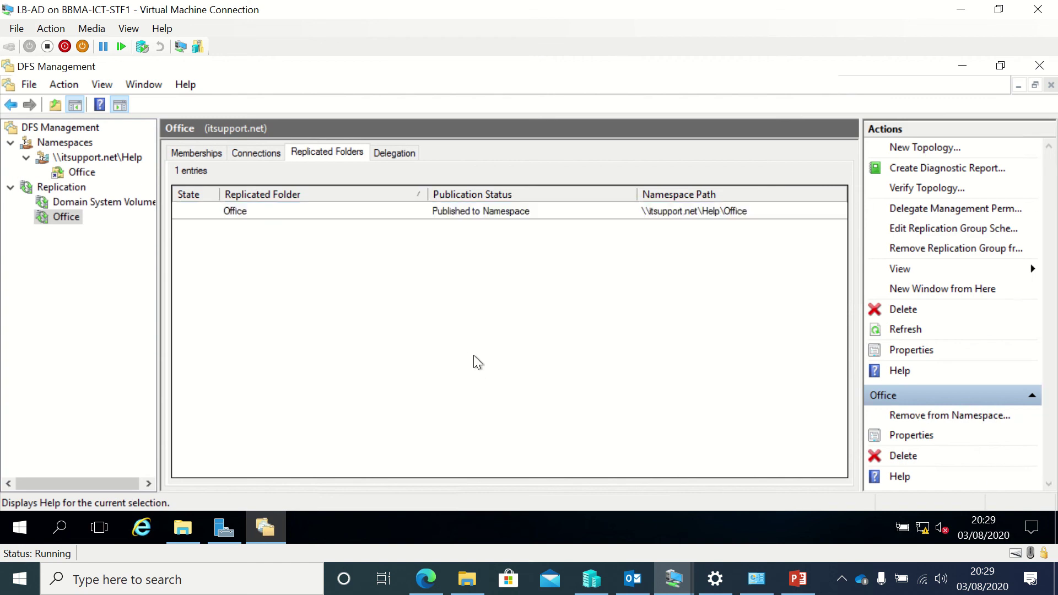
pyautogui.click(82, 171)
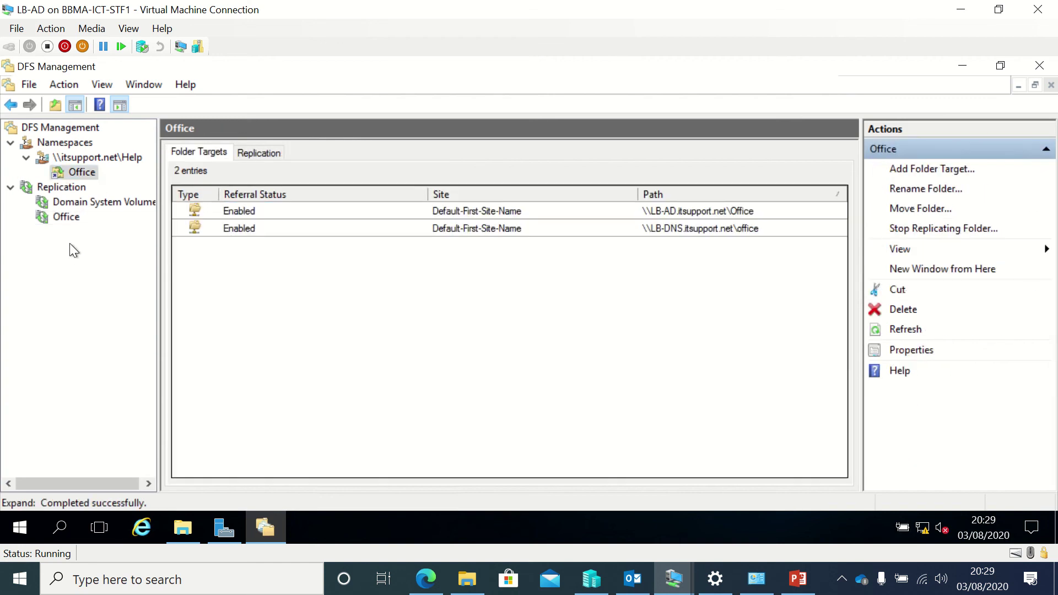
pyautogui.click(70, 218)
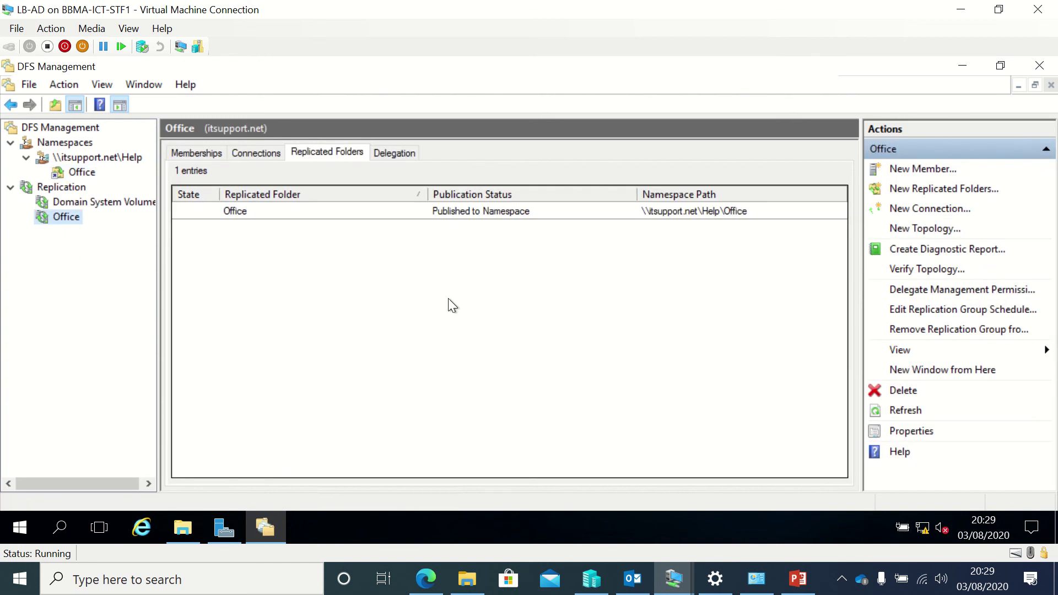
# Create a text document named Test File in C:\DFSRoots\Office on LB-AD.
pyautogui.click(174, 515)
pyautogui.doubleClick(260, 187)
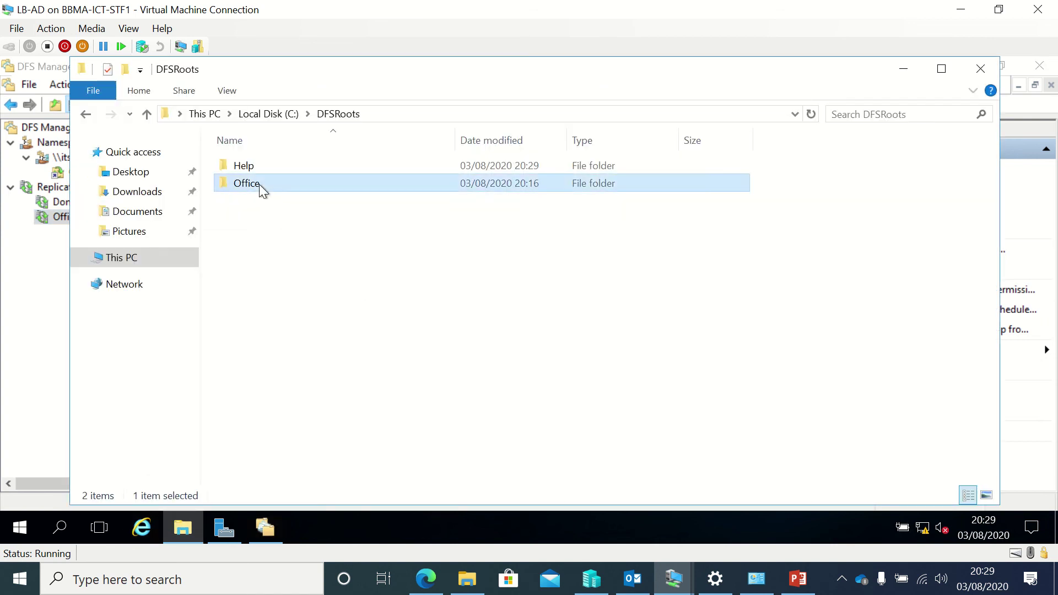
pyautogui.rightClick(306, 200)
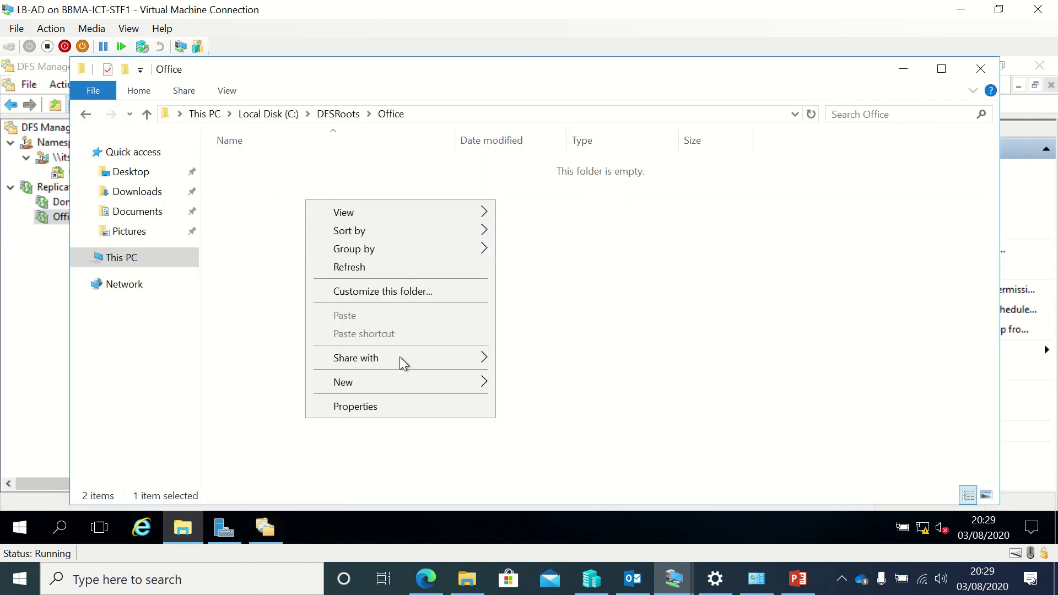
pyautogui.moveTo(399, 380)
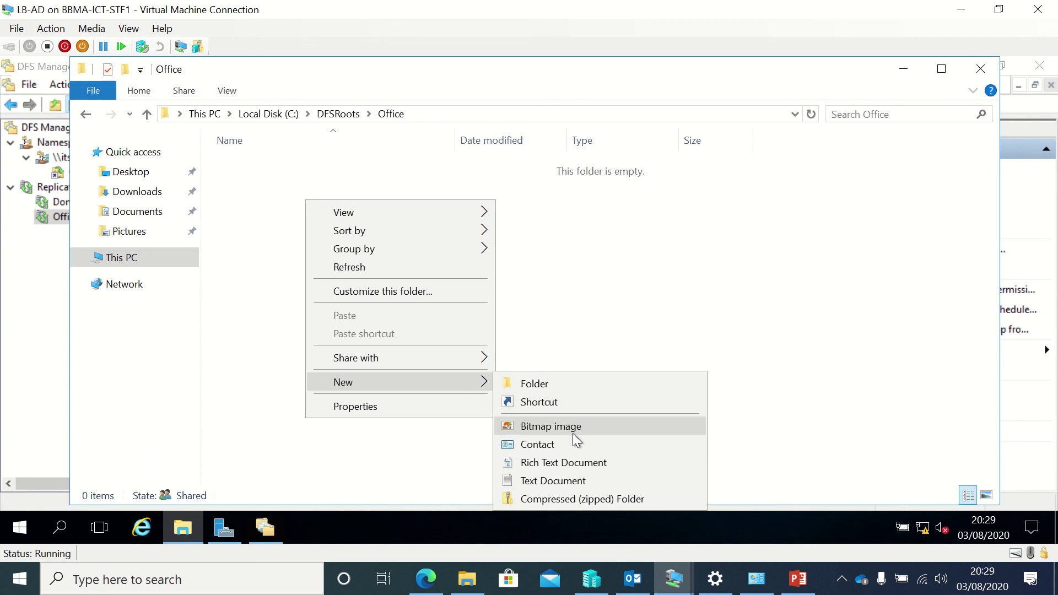
pyautogui.click(558, 480)
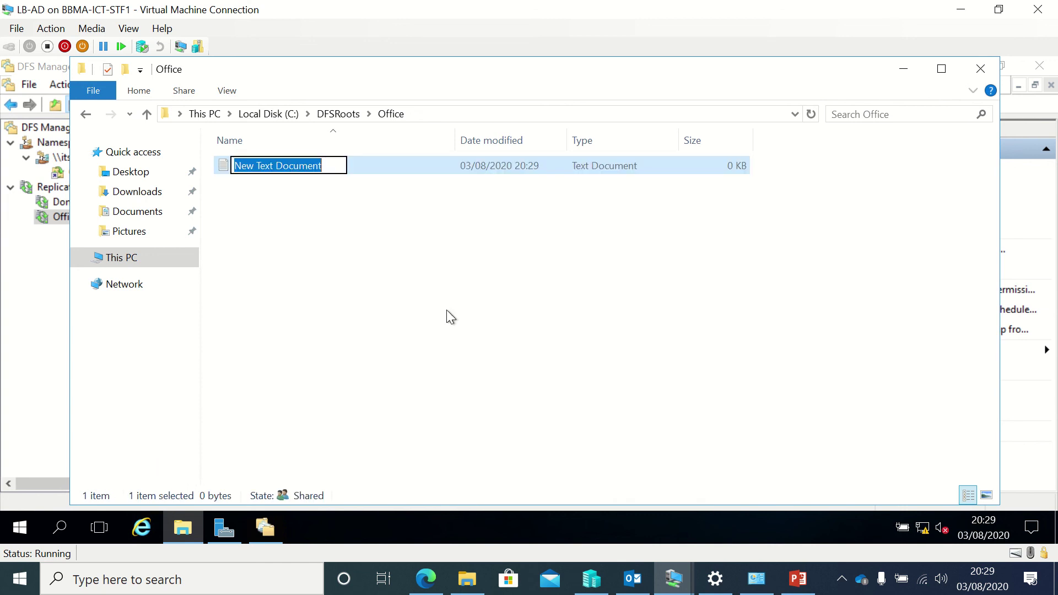
pyautogui.press('BackSpace')
pyautogui.write('IT')
pyautogui.press('BackSpace')
pyautogui.press('BackSpace')
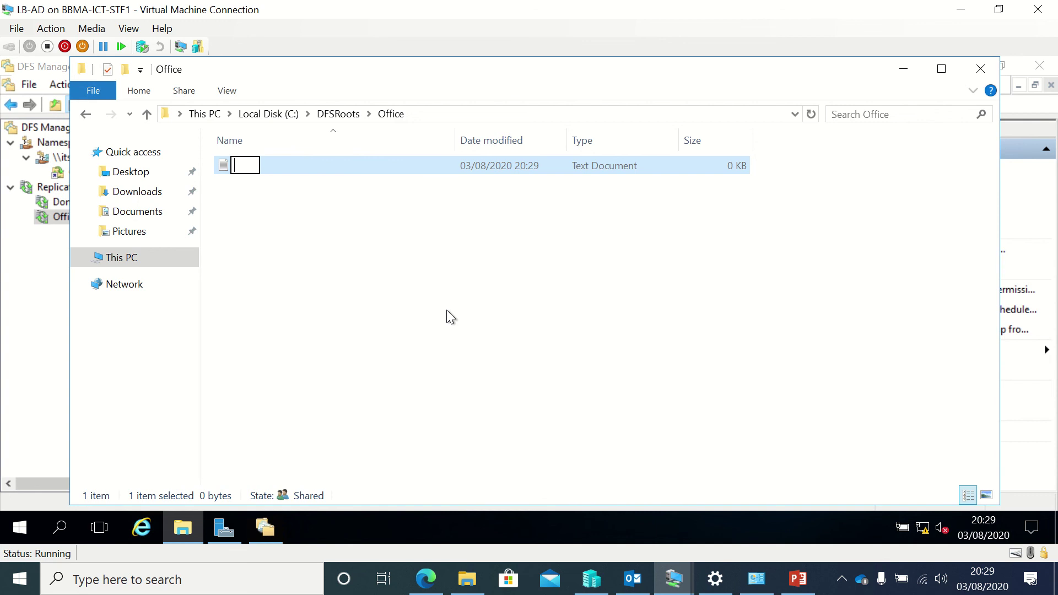
pyautogui.write('Test File')
pyautogui.press('Return')
# Write "This is a test file" in Test File, save it and close Notepad.
pyautogui.press('Return')
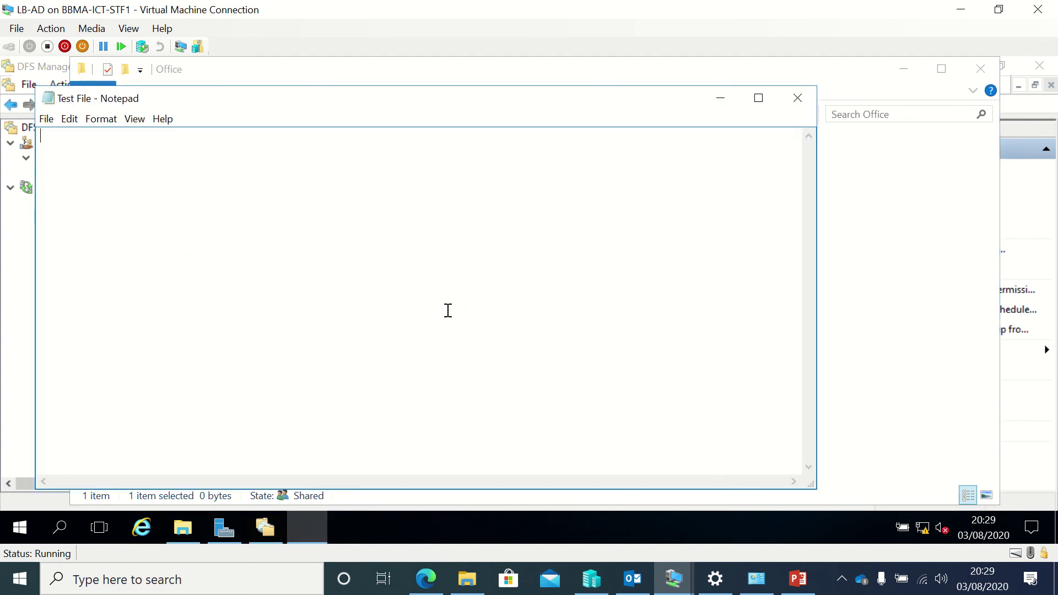
pyautogui.write('This is a test file')
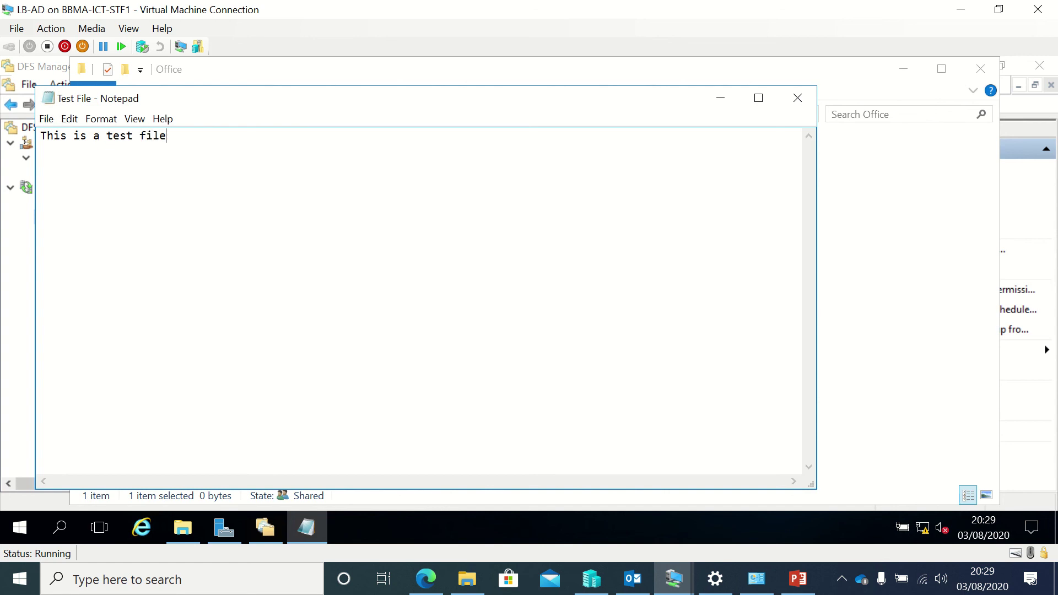
pyautogui.click(50, 119)
pyautogui.click(77, 171)
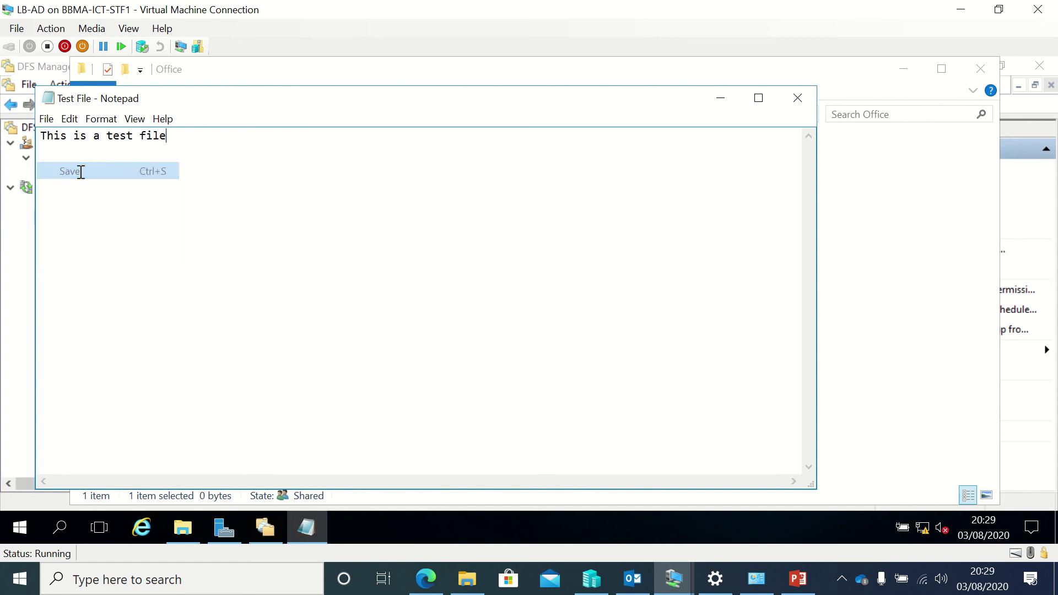
pyautogui.click(796, 98)
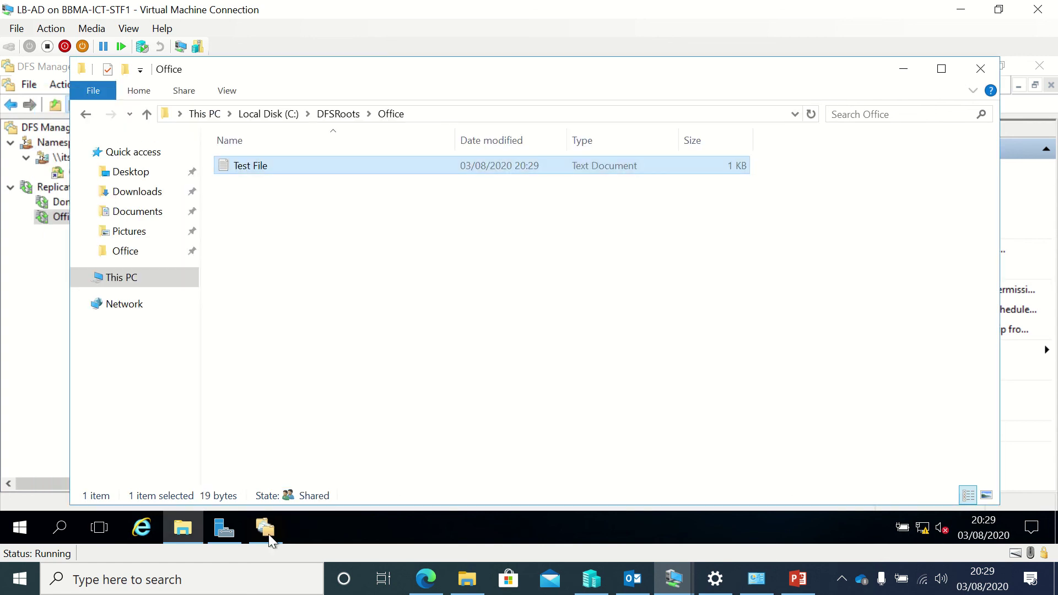
# Check \\lb-dns\c$\share\office for the replicated test file in a new File Explorer window, and return to DFS Management.
pyautogui.click(181, 527)
pyautogui.rightClick(180, 528)
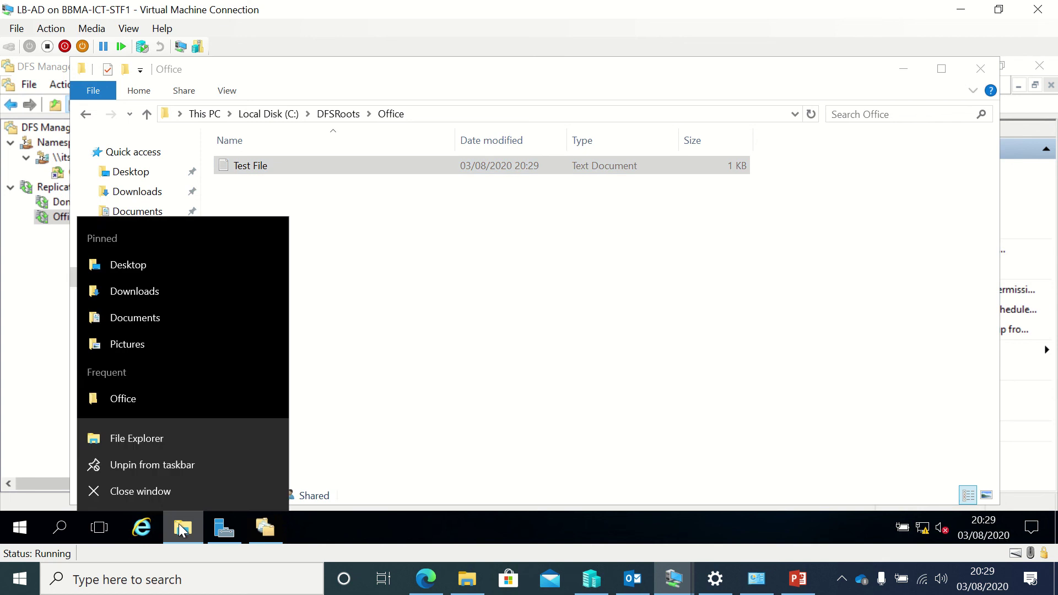
pyautogui.click(138, 439)
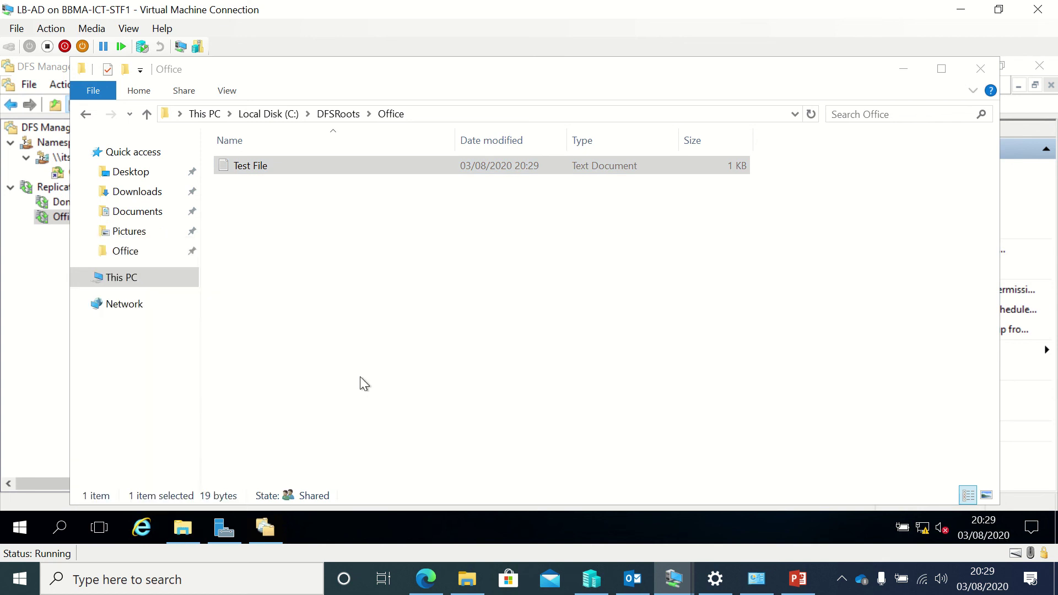
pyautogui.click(144, 285)
pyautogui.click(409, 114)
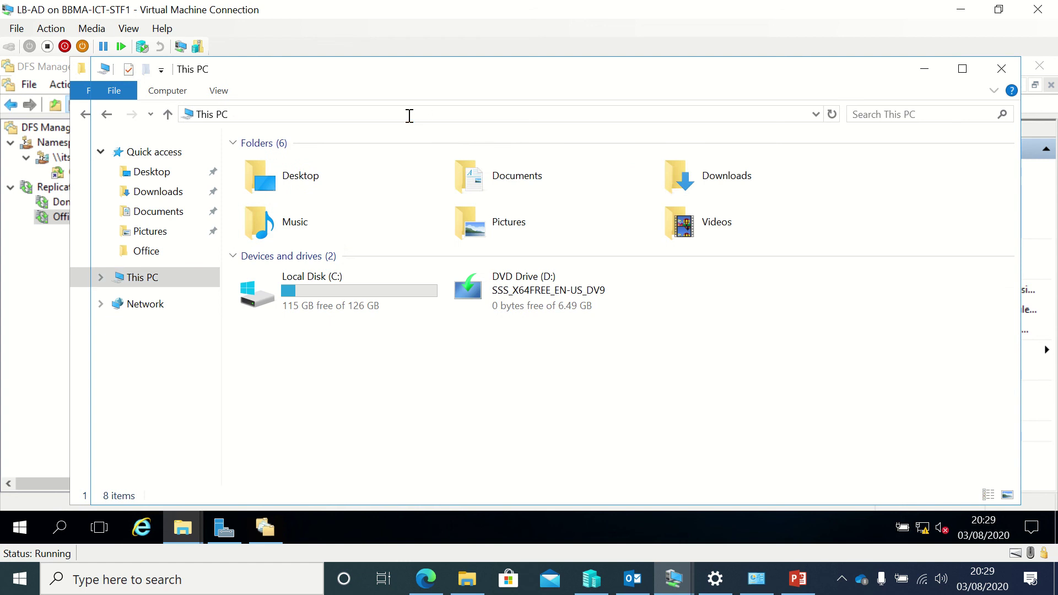
pyautogui.write('\\\\')
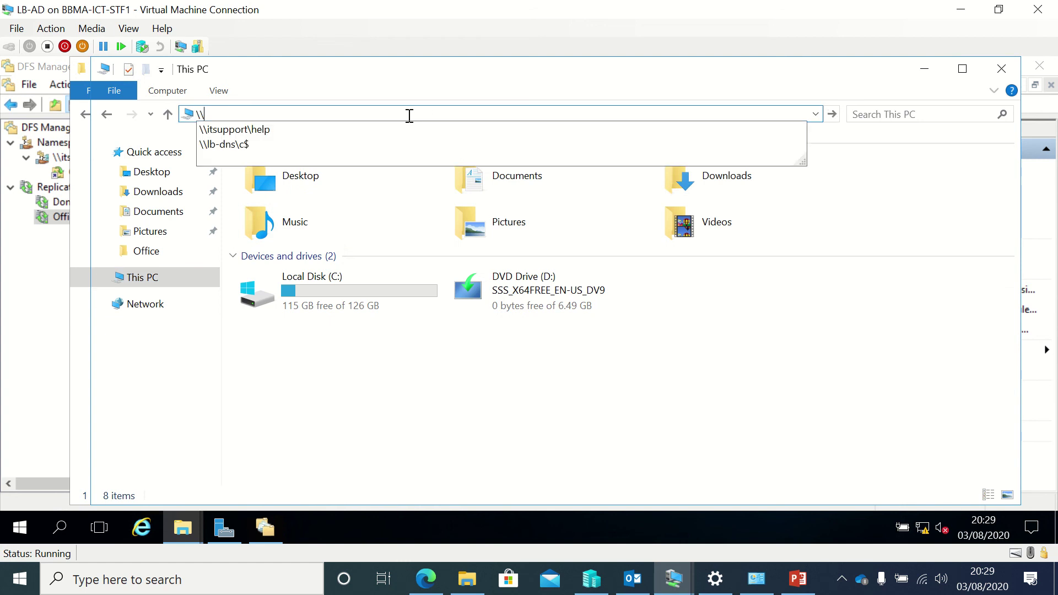
pyautogui.press('Down')
pyautogui.press('Down')
pyautogui.press('Return')
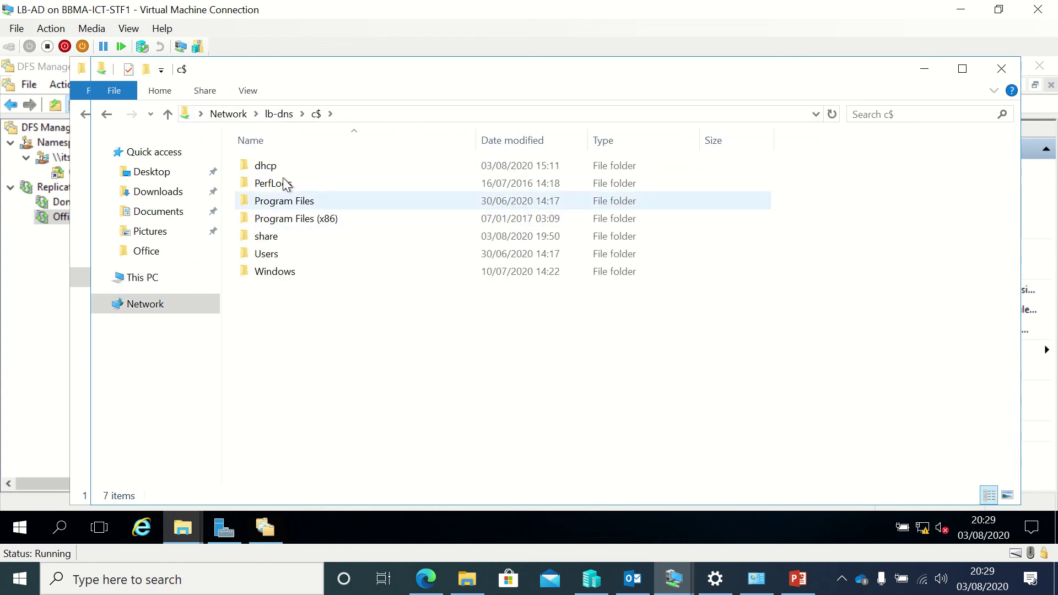
pyautogui.doubleClick(266, 237)
pyautogui.doubleClick(282, 164)
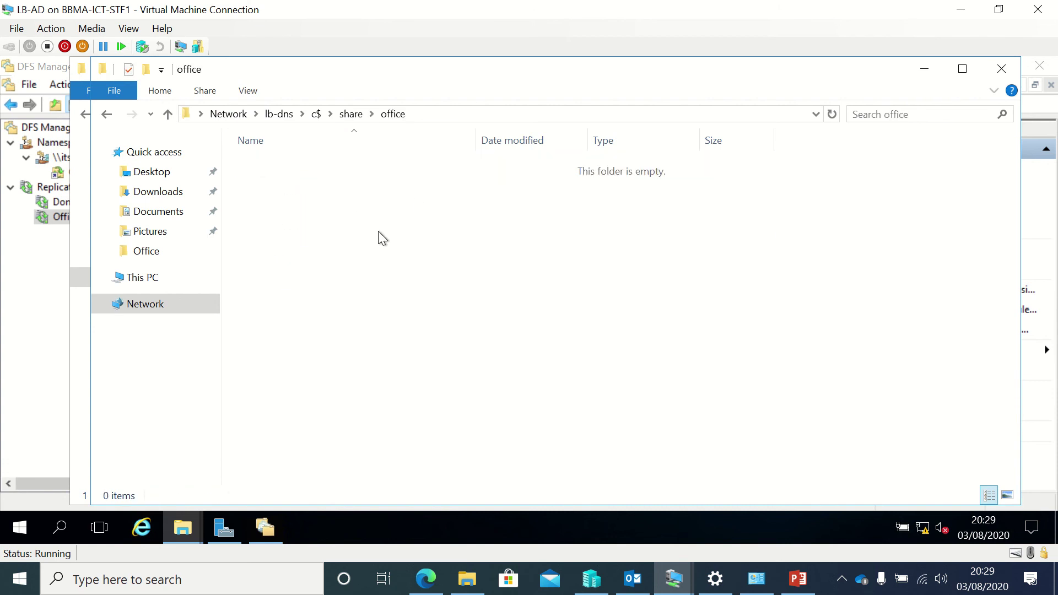
pyautogui.click(54, 75)
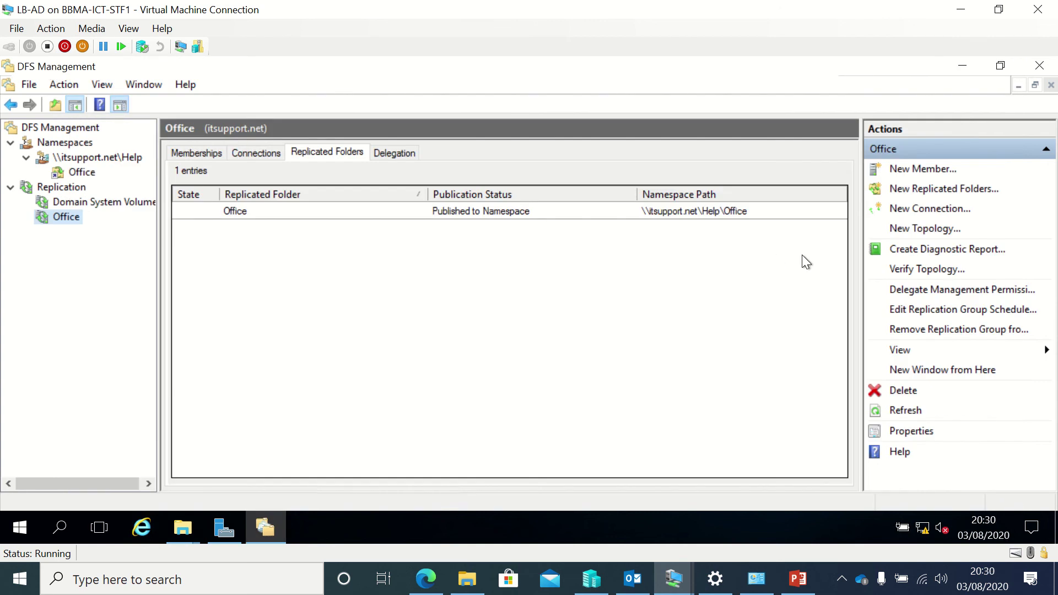